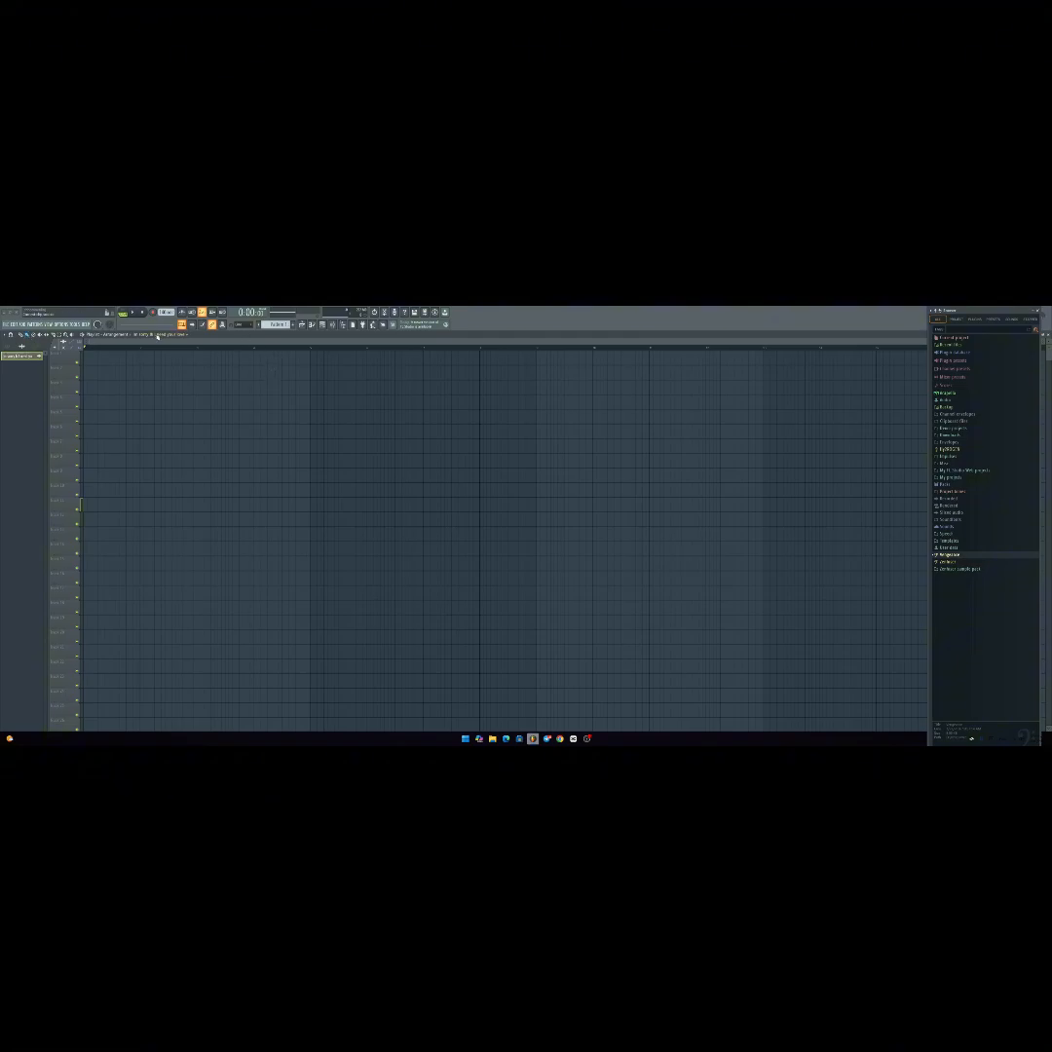
Import the I Need Your Love (Vocals) audio file from the desktop as a playlist clip starting at the first bar
{"action": "left_click", "coordinate": [3, 313]}
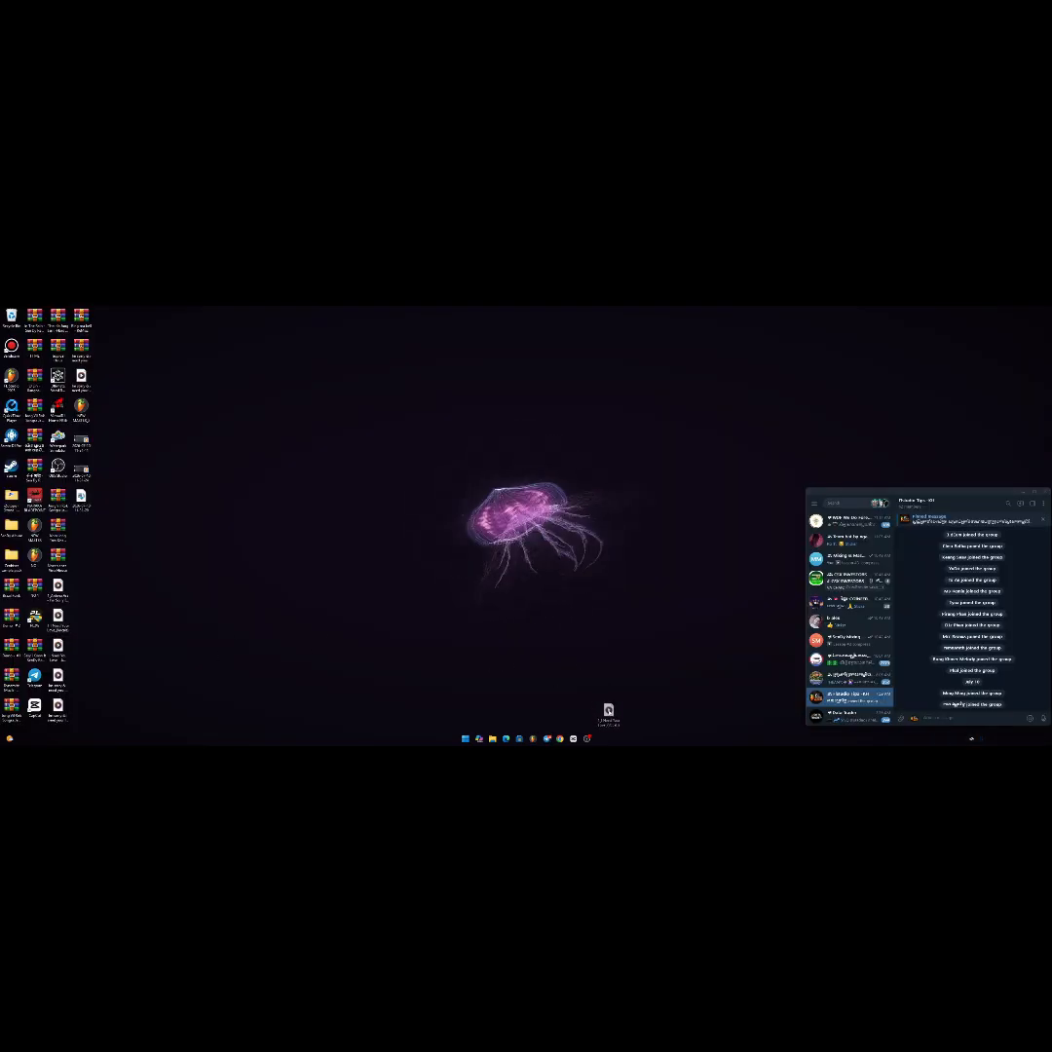
{"action": "left_click", "coordinate": [534, 739]}
{"action": "left_click_drag", "start_coordinate": [361, 485], "coordinate": [16, 452]}
{"action": "scroll", "coordinate": [284, 348], "scroll_direction": "down", "scroll_amount": 4}
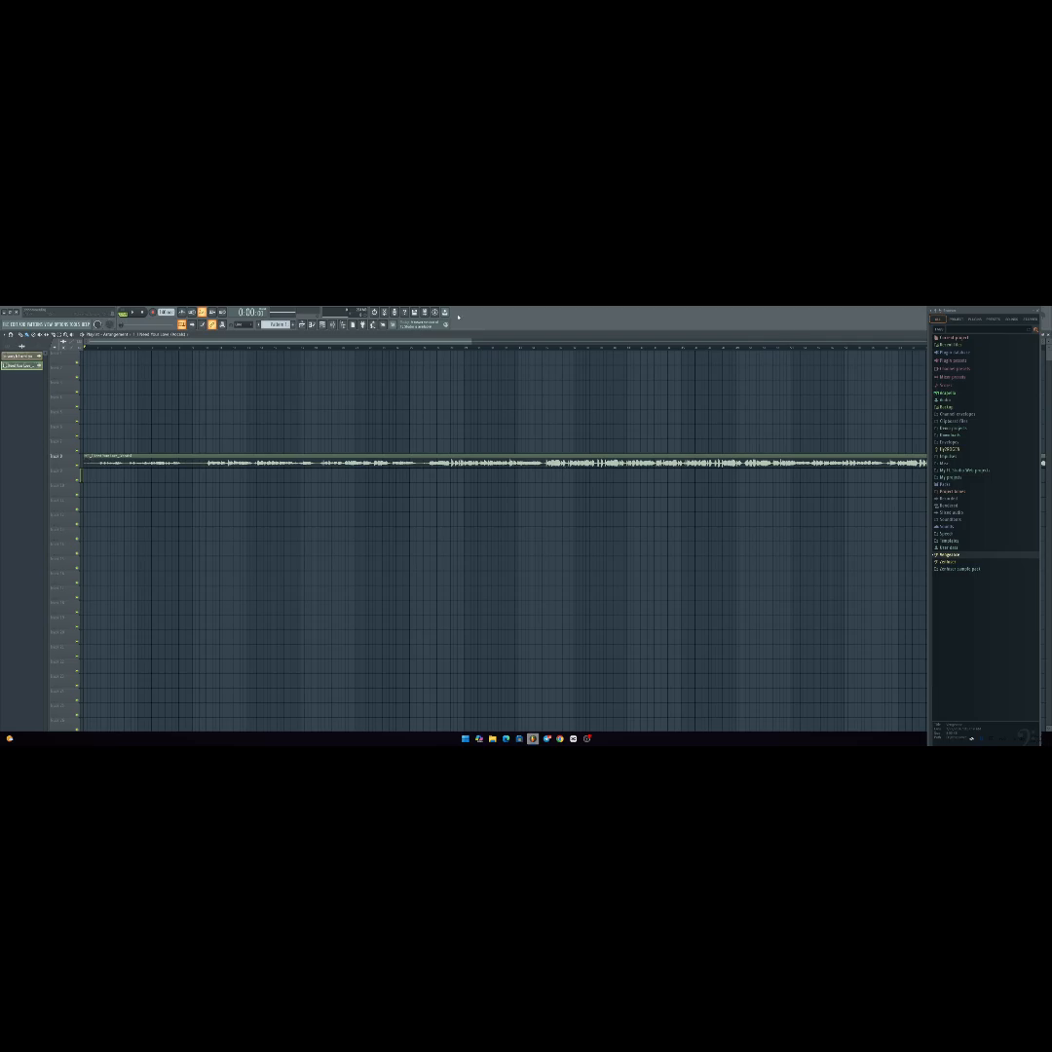
{"action": "scroll", "coordinate": [433, 342], "scroll_direction": "down", "scroll_amount": 2}
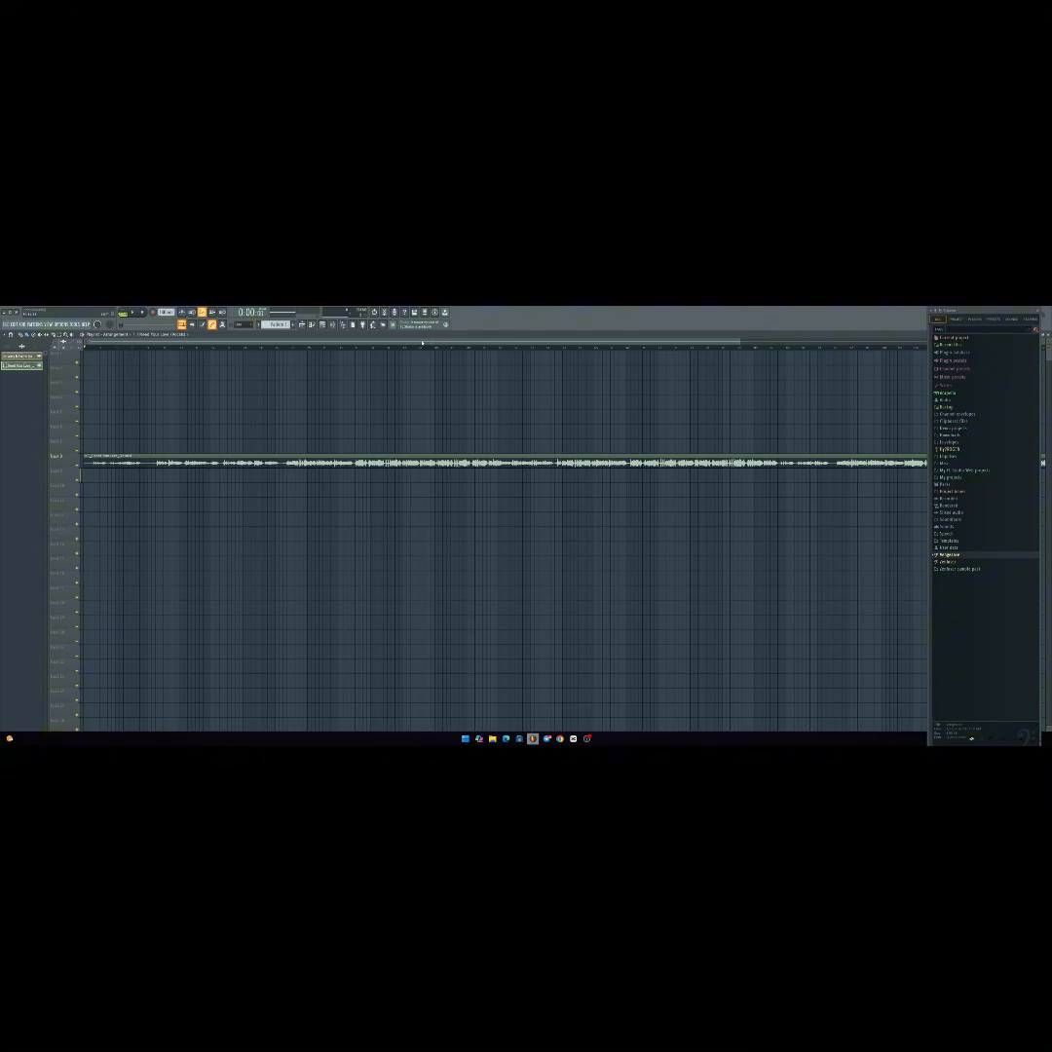
{"action": "scroll", "coordinate": [427, 346], "scroll_direction": "down", "scroll_amount": 1}
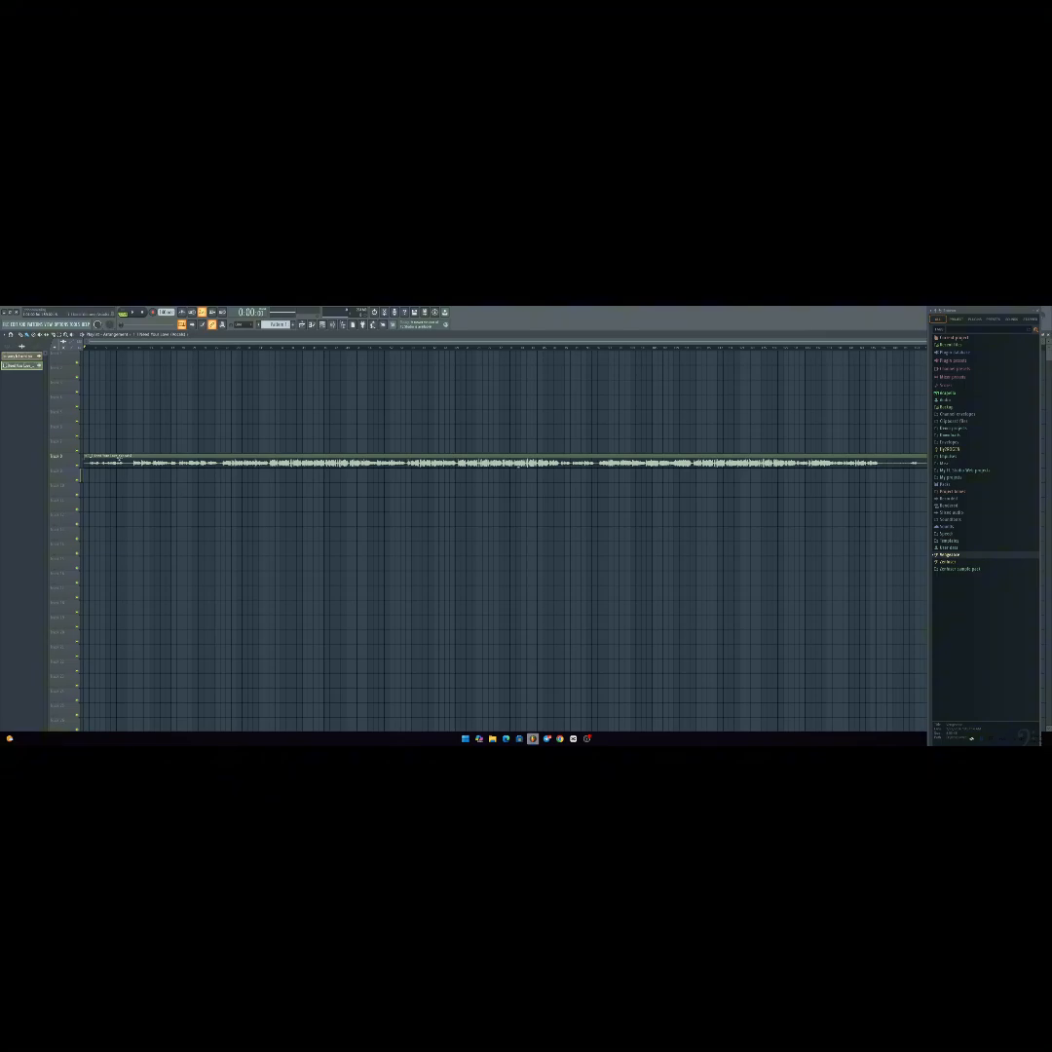
Open the vocal clip's sample for editing in the audio editor
{"action": "left_click", "coordinate": [86, 458]}
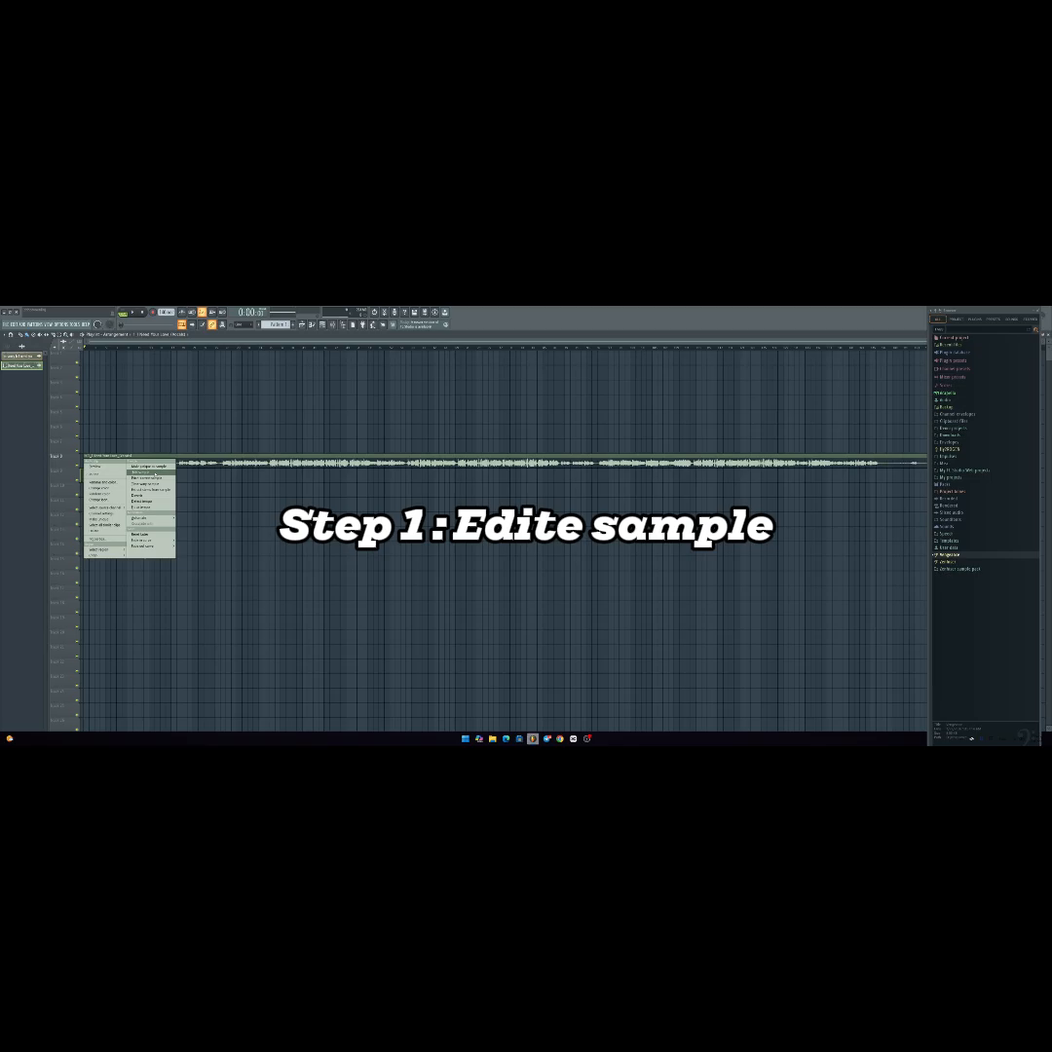
{"action": "left_click", "coordinate": [146, 472]}
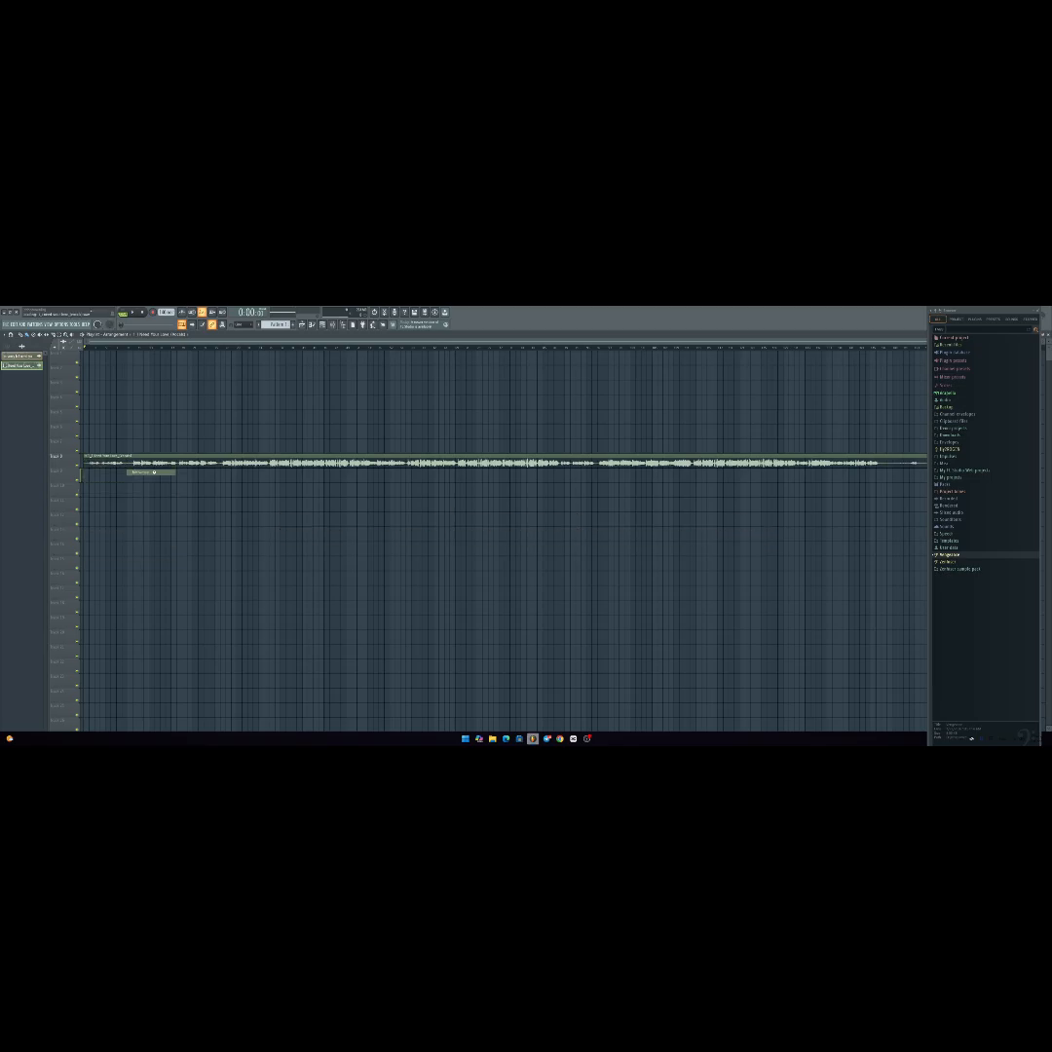
{"action": "left_click_drag", "start_coordinate": [141, 380], "coordinate": [278, 430]}
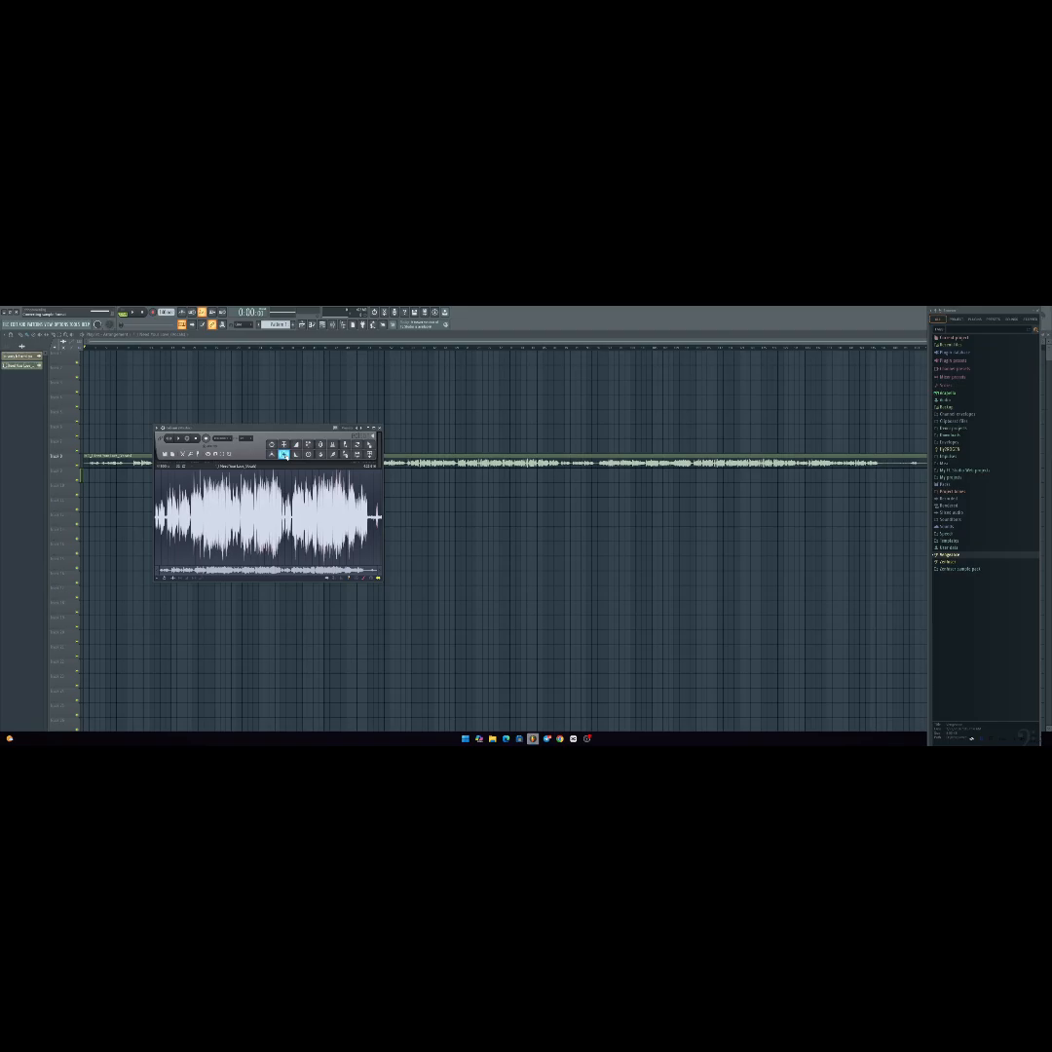
Normalize the whole vocal sample in the audio editor
{"action": "left_click", "coordinate": [284, 445]}
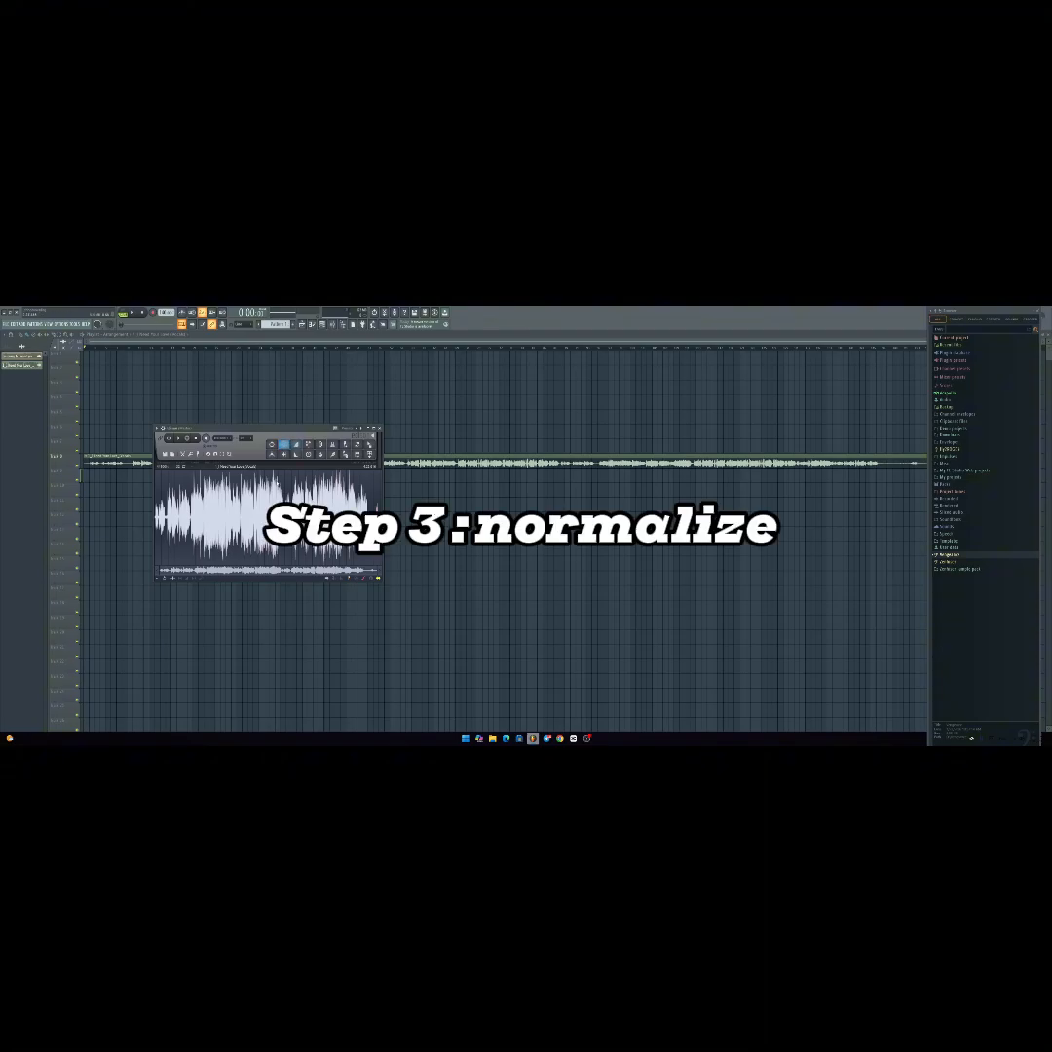
{"action": "scroll", "coordinate": [257, 502], "scroll_direction": "up", "scroll_amount": 3}
{"action": "scroll", "coordinate": [257, 502], "scroll_direction": "down", "scroll_amount": 3}
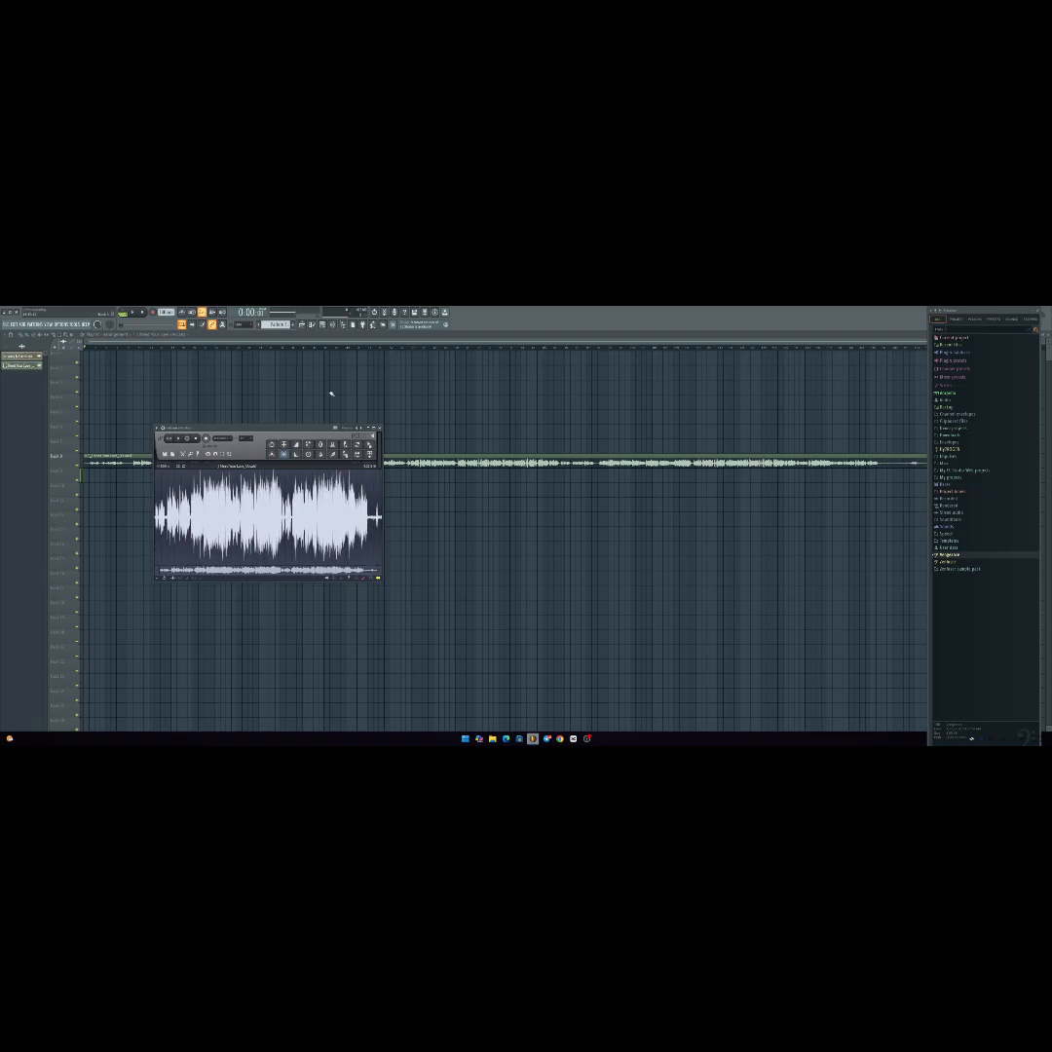
{"action": "left_click_drag", "start_coordinate": [314, 427], "coordinate": [273, 435]}
{"action": "scroll", "coordinate": [204, 573], "scroll_direction": "up", "scroll_amount": 4}
{"action": "scroll", "coordinate": [205, 575], "scroll_direction": "down", "scroll_amount": 4}
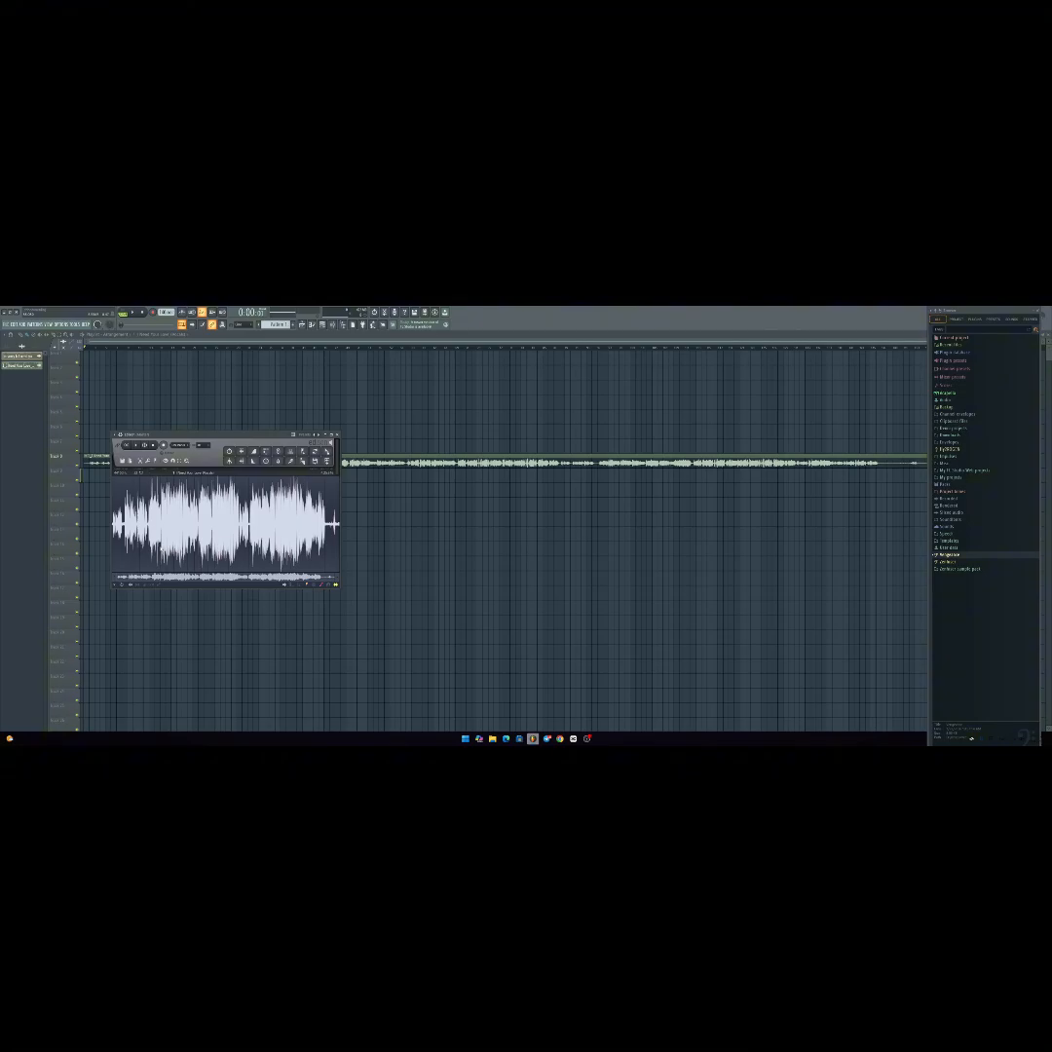
Play back the quiet opening phrase of the vocal sample and compare its level with the rest of the waveform
{"action": "scroll", "coordinate": [148, 550], "scroll_direction": "up", "scroll_amount": 4}
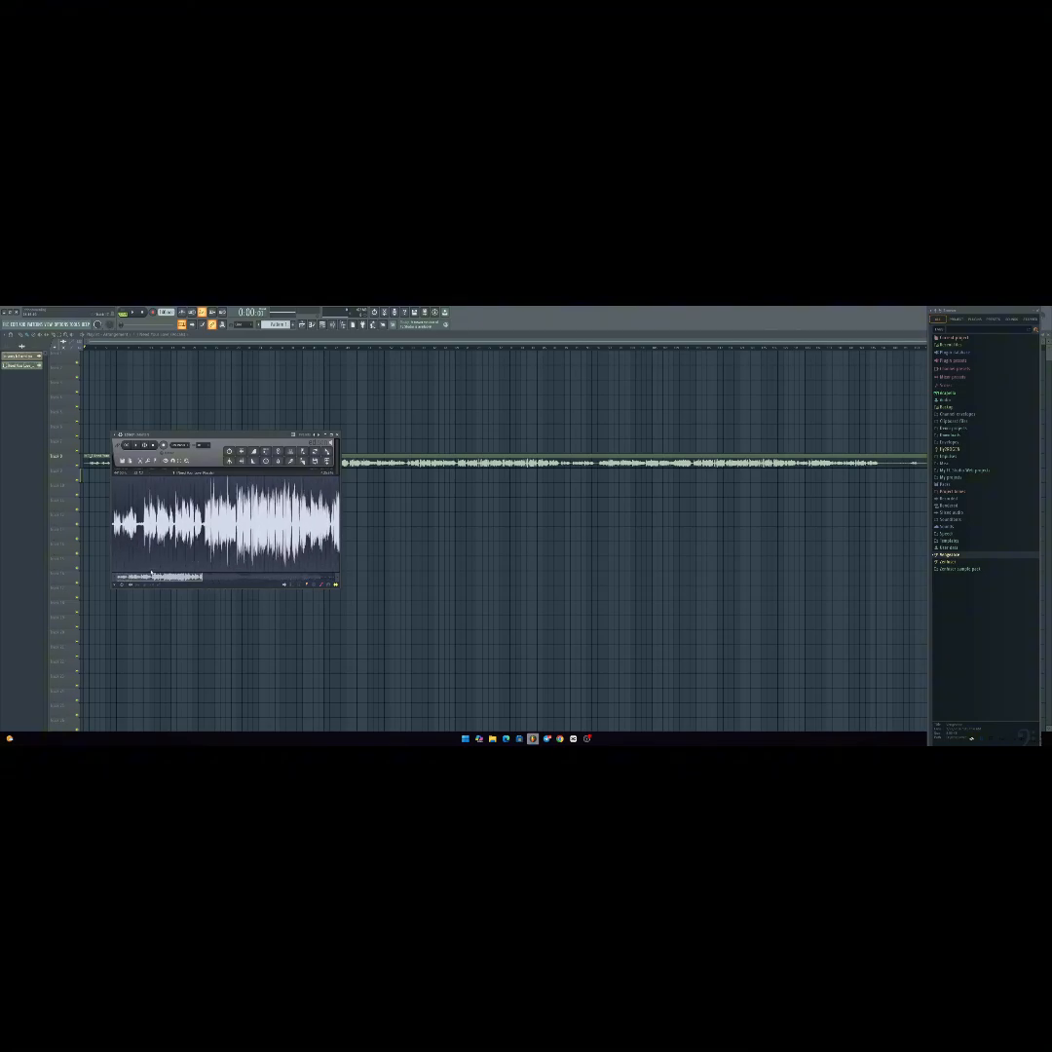
{"action": "left_click_drag", "start_coordinate": [140, 581], "coordinate": [133, 581]}
{"action": "scroll", "coordinate": [123, 551], "scroll_direction": "up", "scroll_amount": 2}
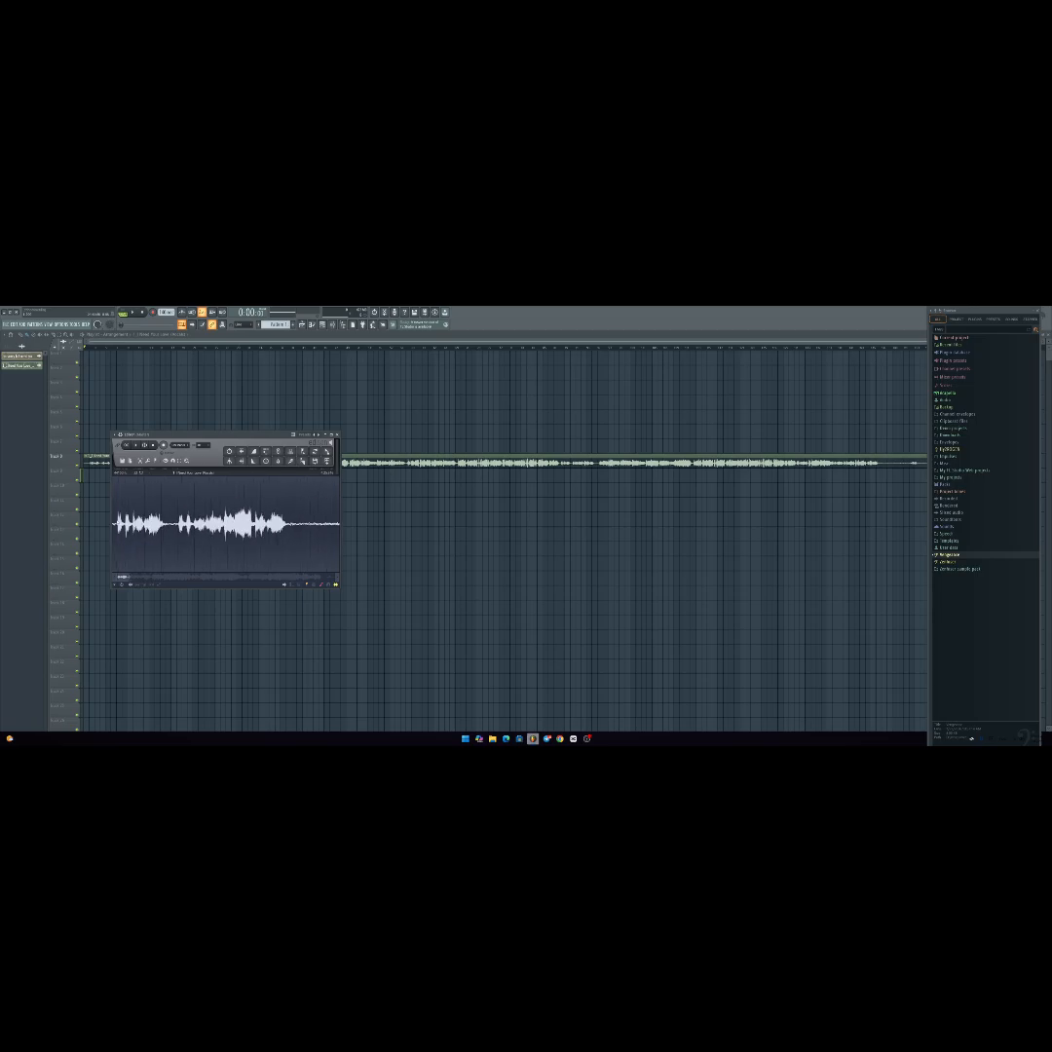
{"action": "left_click", "coordinate": [136, 446]}
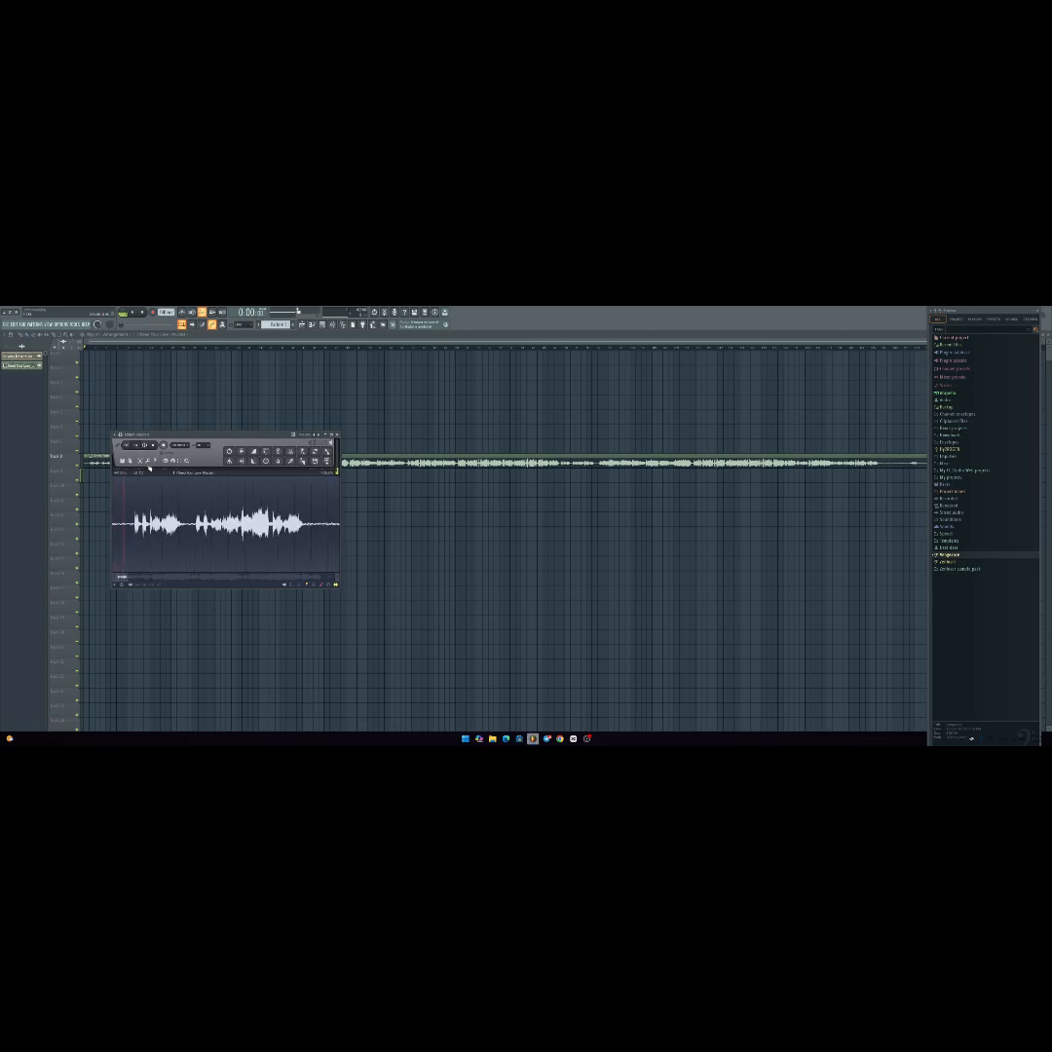
{"action": "scroll", "coordinate": [153, 488], "scroll_direction": "down", "scroll_amount": 3}
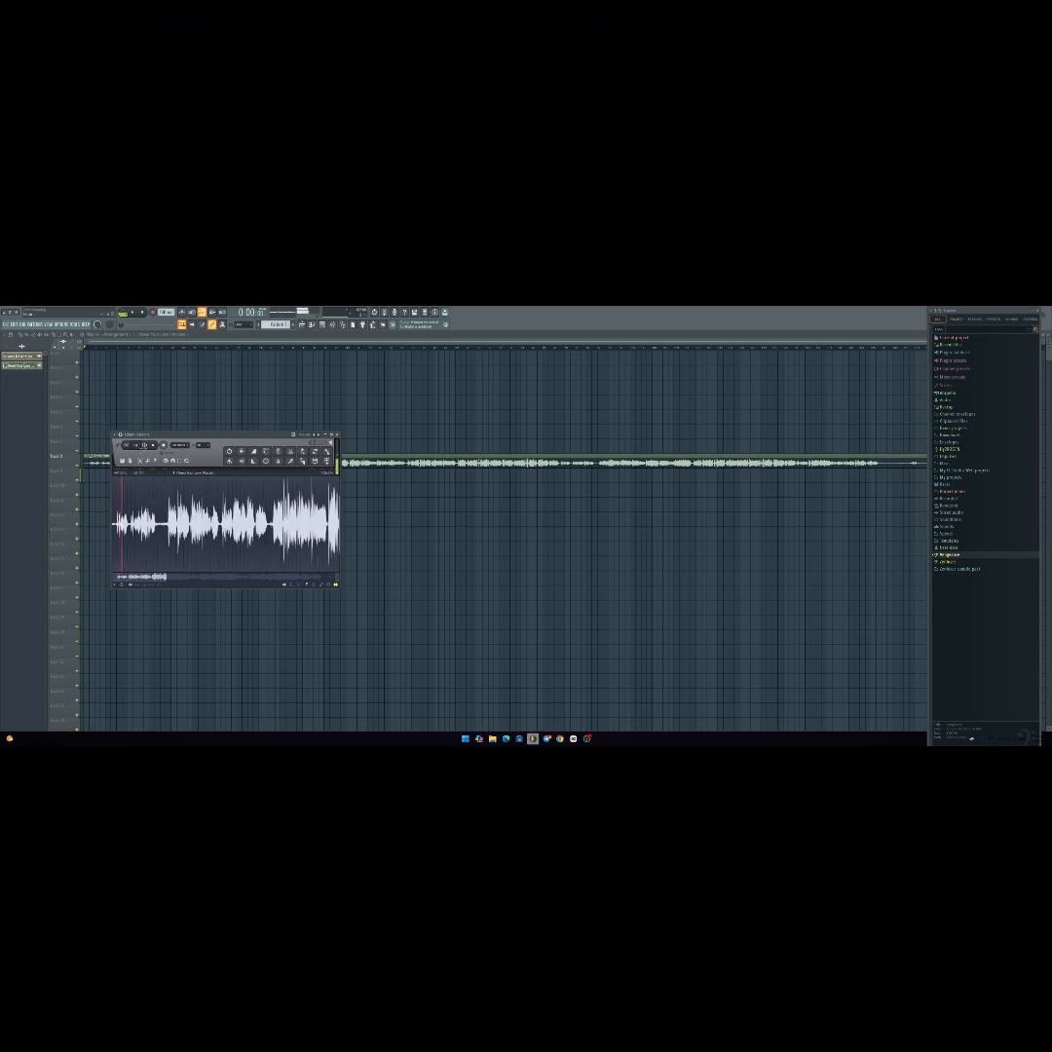
{"action": "scroll", "coordinate": [162, 492], "scroll_direction": "down", "scroll_amount": 2}
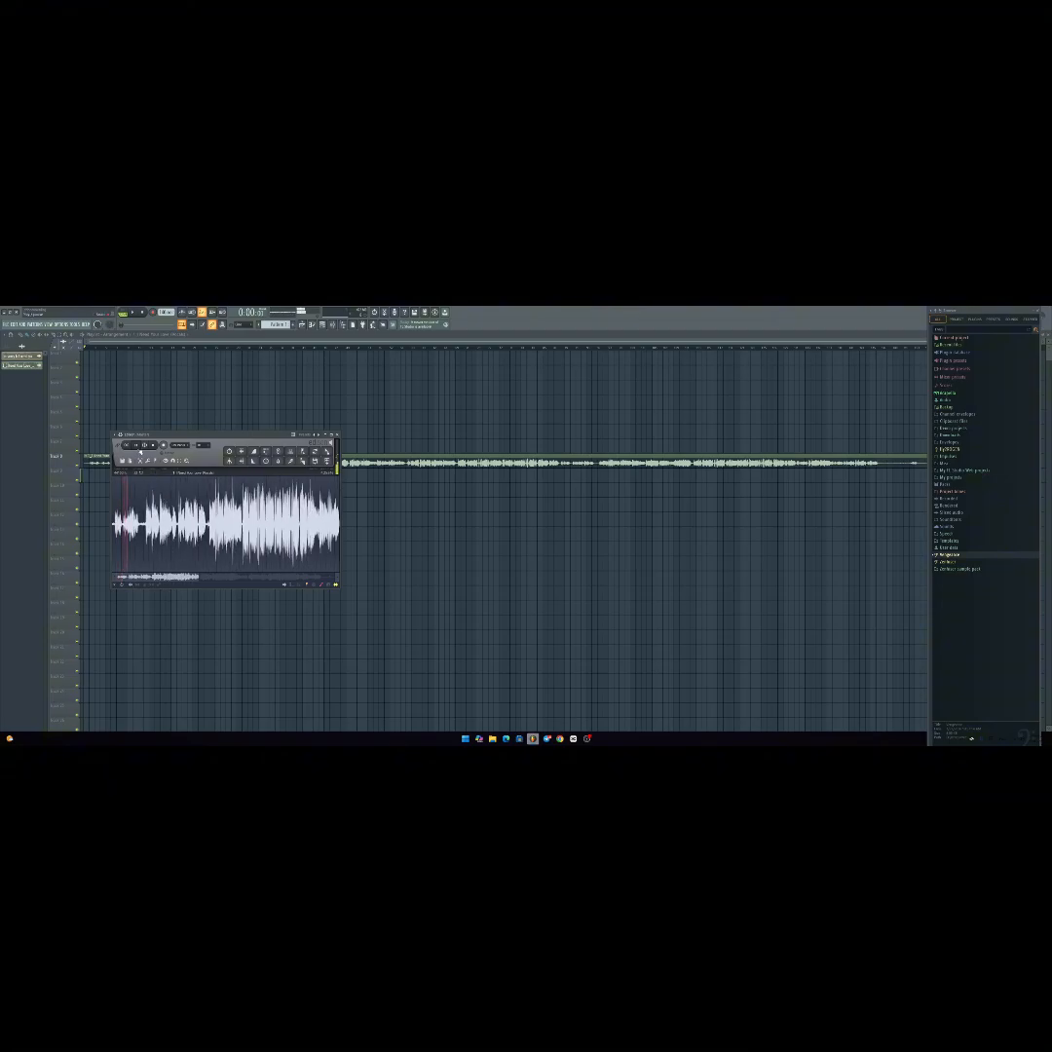
{"action": "scroll", "coordinate": [167, 499], "scroll_direction": "down", "scroll_amount": 2}
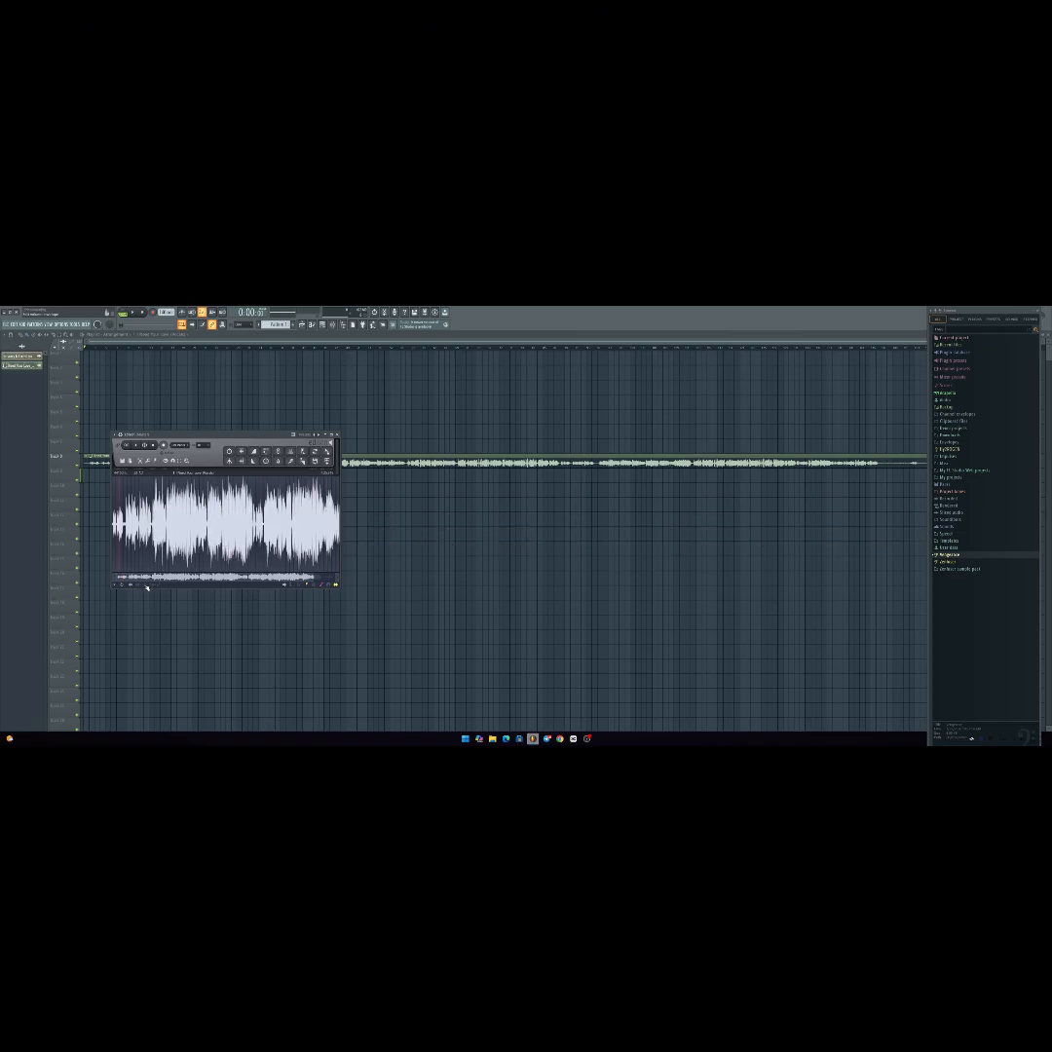
Add volume envelope points just before the vocal's second phrase and raise the envelope over the quiet opening phrase
{"action": "left_click", "coordinate": [148, 586]}
{"action": "scroll", "coordinate": [125, 540], "scroll_direction": "up", "scroll_amount": 5}
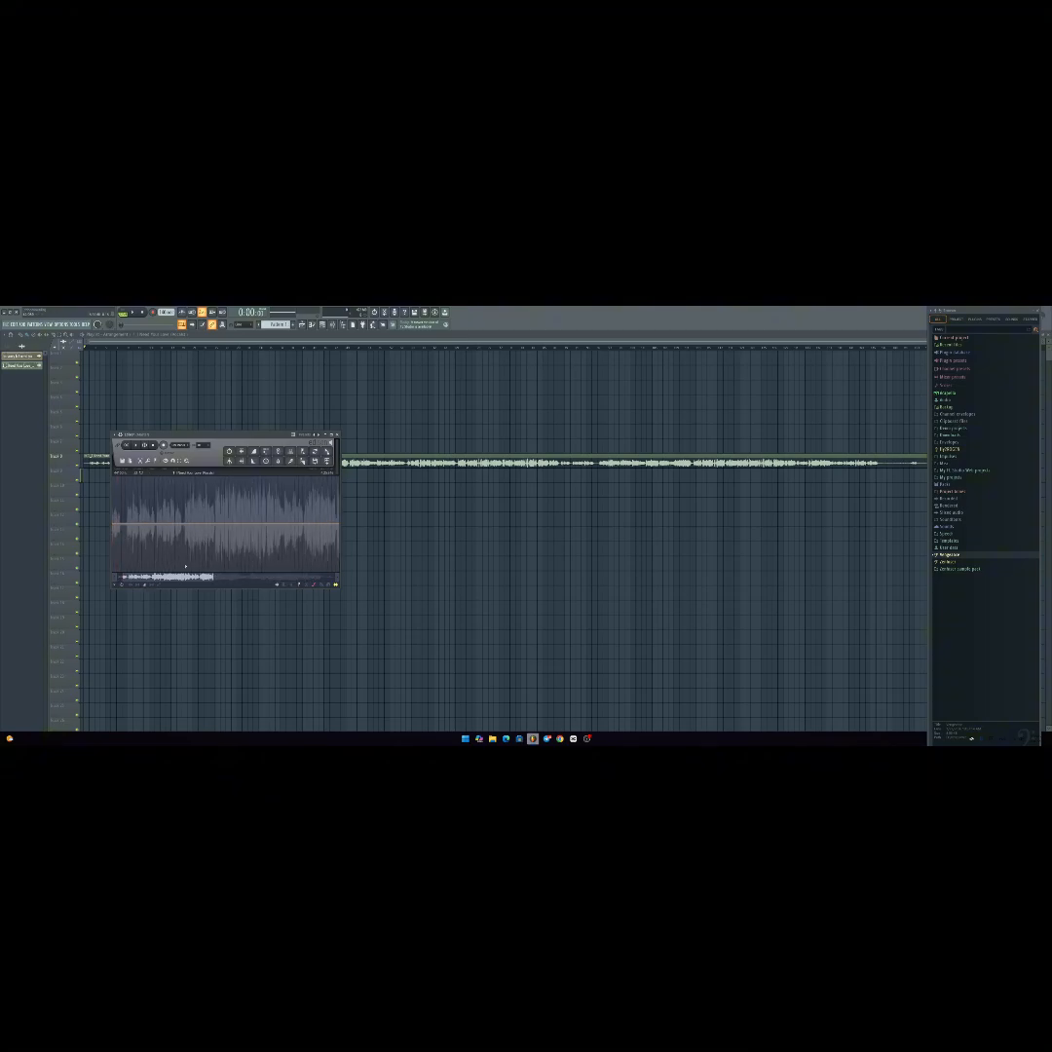
{"action": "left_click_drag", "start_coordinate": [146, 581], "coordinate": [143, 580]}
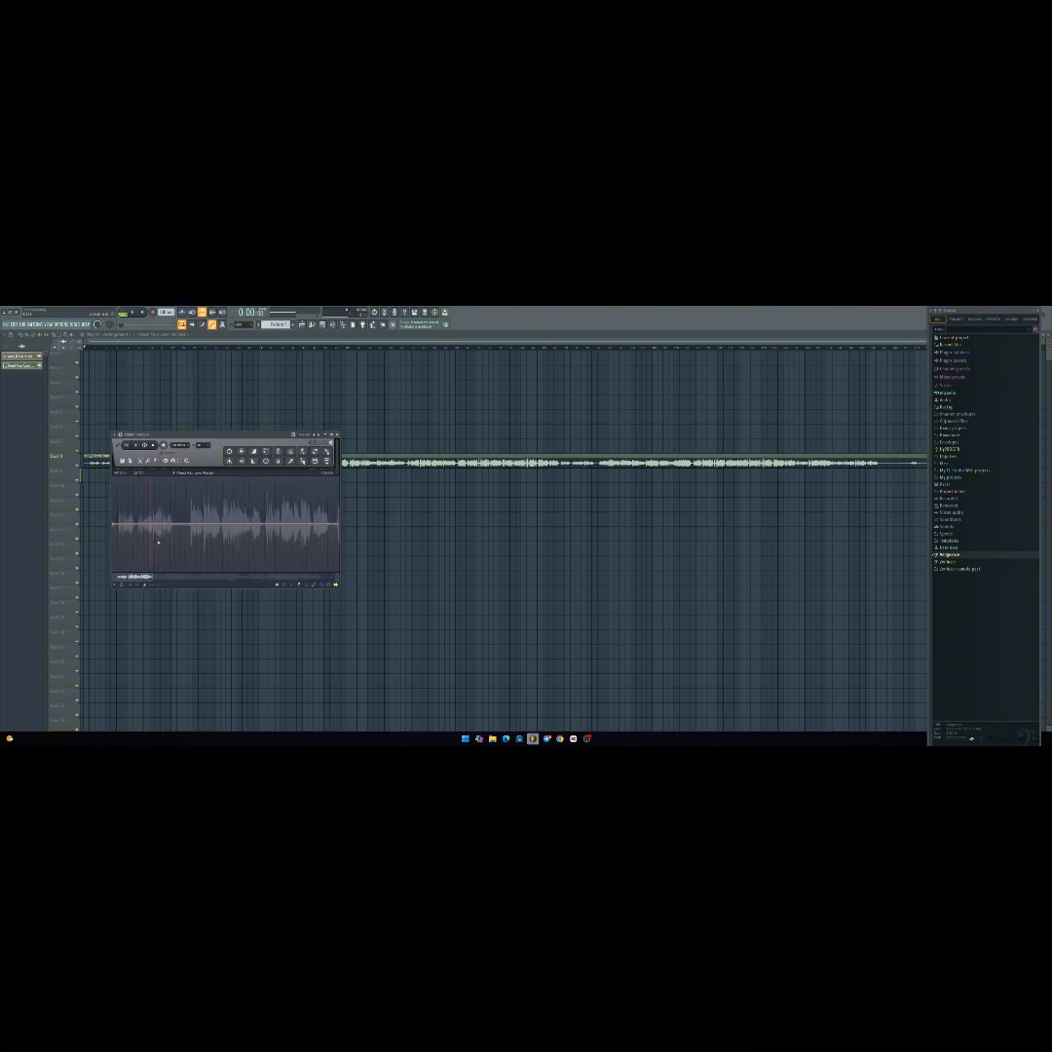
{"action": "left_click", "coordinate": [190, 526]}
{"action": "right_click", "coordinate": [186, 508]}
{"action": "left_click_drag", "start_coordinate": [112, 524], "coordinate": [111, 507]}
{"action": "left_click_drag", "start_coordinate": [186, 506], "coordinate": [188, 504]}
{"action": "left_click_drag", "start_coordinate": [112, 506], "coordinate": [112, 503]}
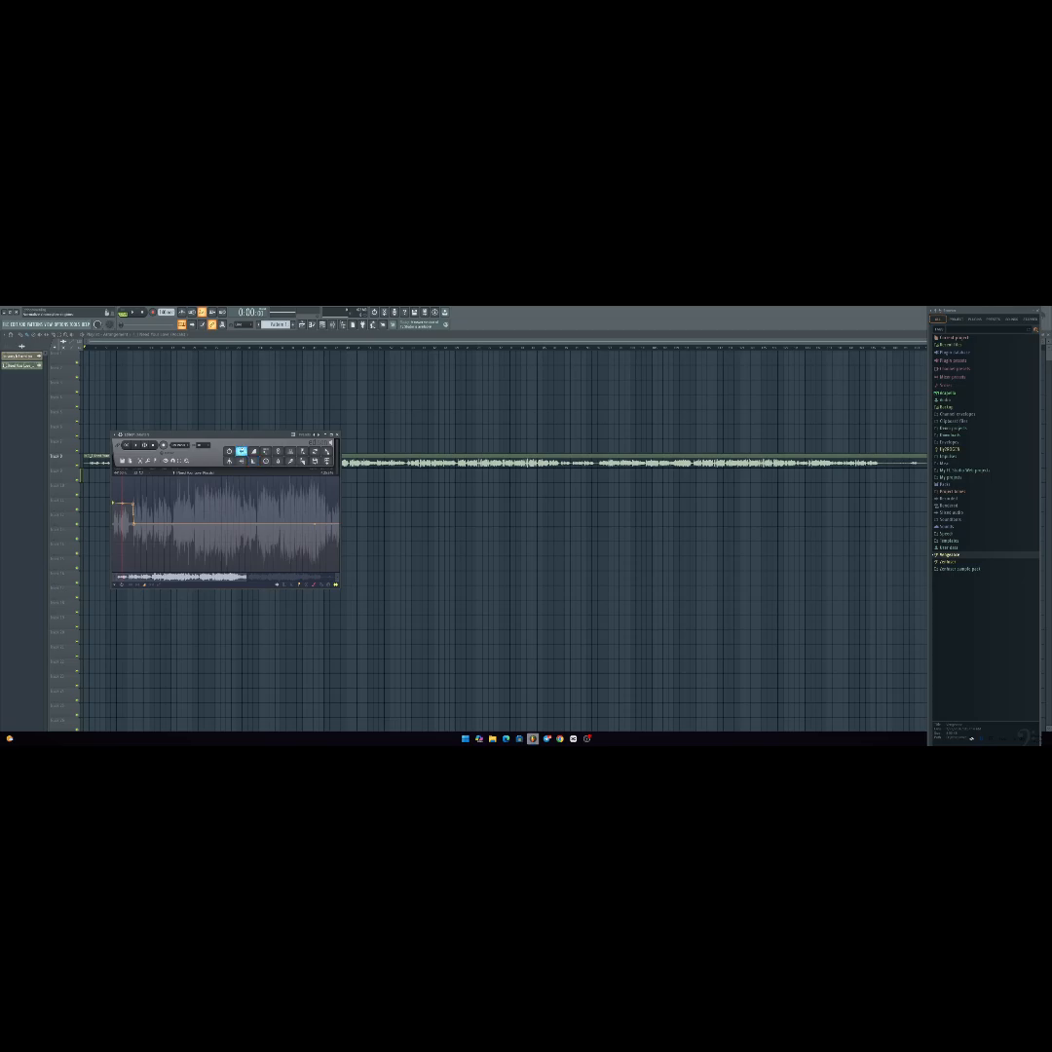
Normalize the vocal sample with the envelope boost on its opening phrase and check the resulting waveform
{"action": "left_click", "coordinate": [241, 451]}
{"action": "scroll", "coordinate": [216, 512], "scroll_direction": "down", "scroll_amount": 3}
{"action": "scroll", "coordinate": [171, 526], "scroll_direction": "up", "scroll_amount": 3}
{"action": "scroll", "coordinate": [151, 534], "scroll_direction": "down", "scroll_amount": 2}
{"action": "scroll", "coordinate": [139, 539], "scroll_direction": "up", "scroll_amount": 4}
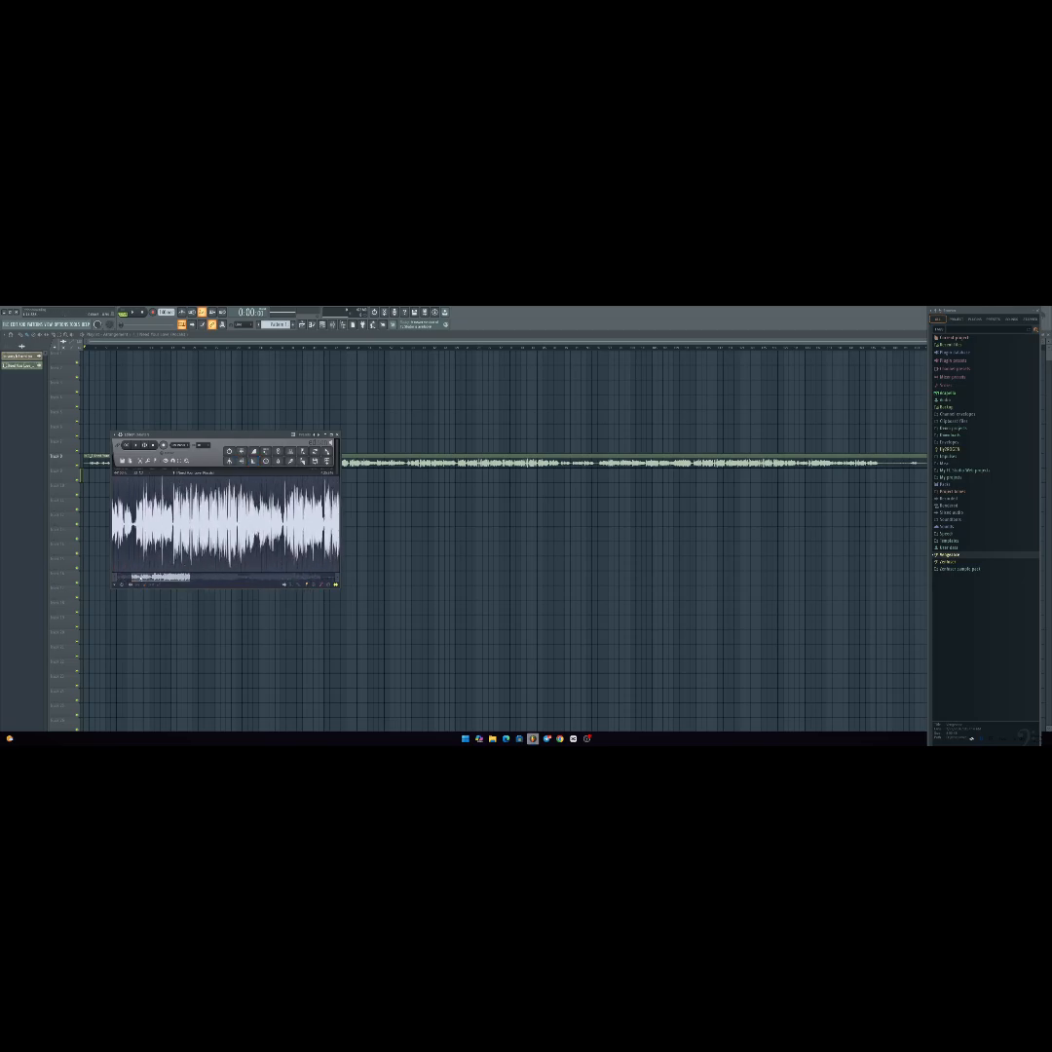
{"action": "scroll", "coordinate": [146, 542], "scroll_direction": "down", "scroll_amount": 2}
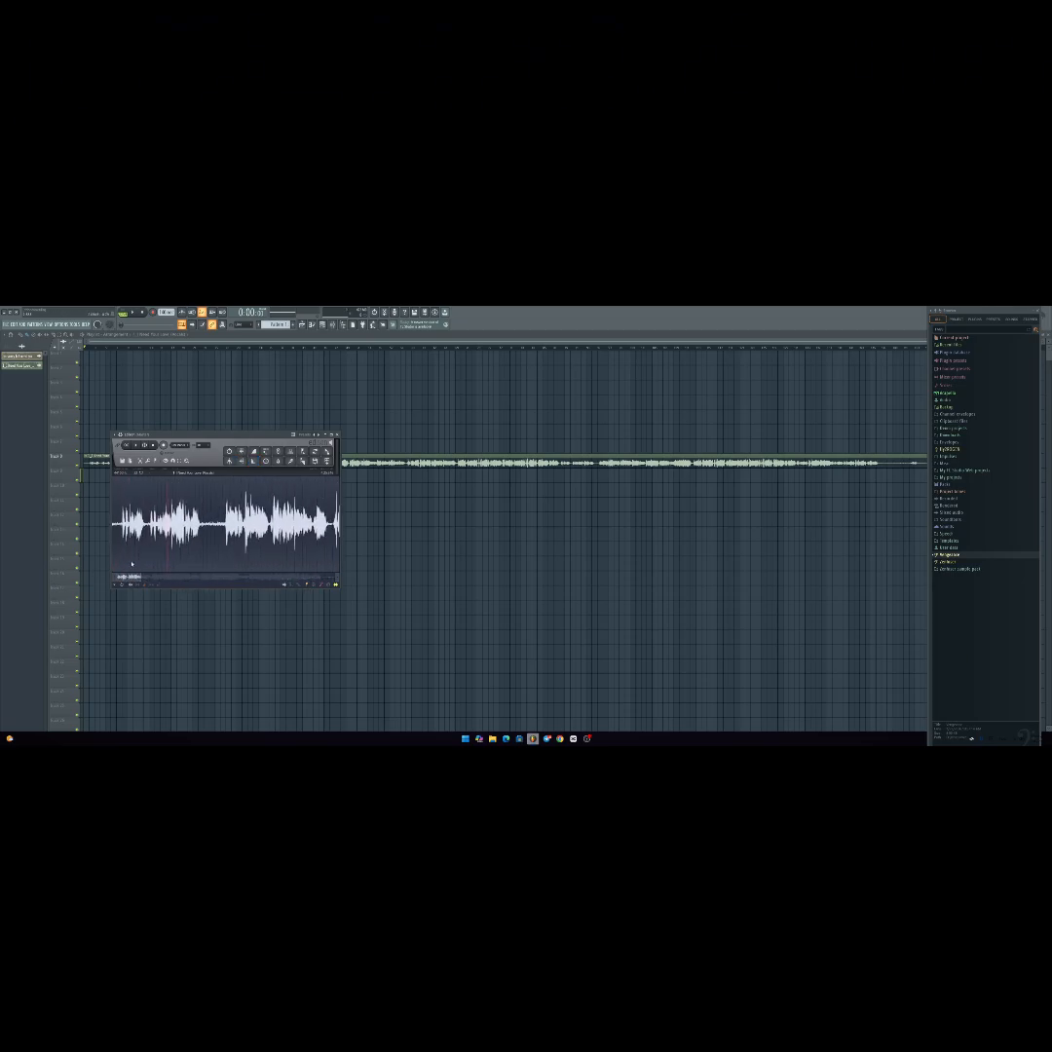
{"action": "right_click", "coordinate": [146, 577]}
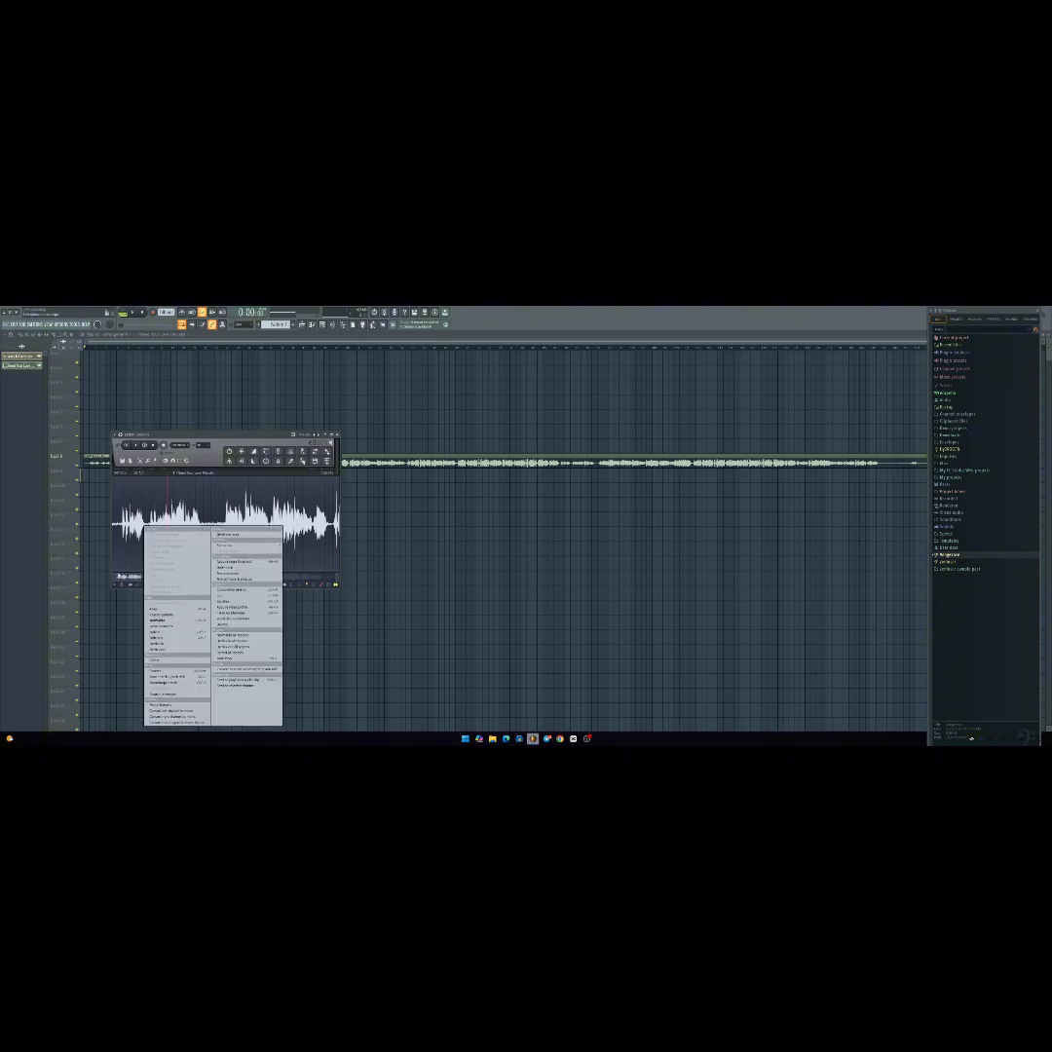
{"action": "left_click", "coordinate": [216, 430]}
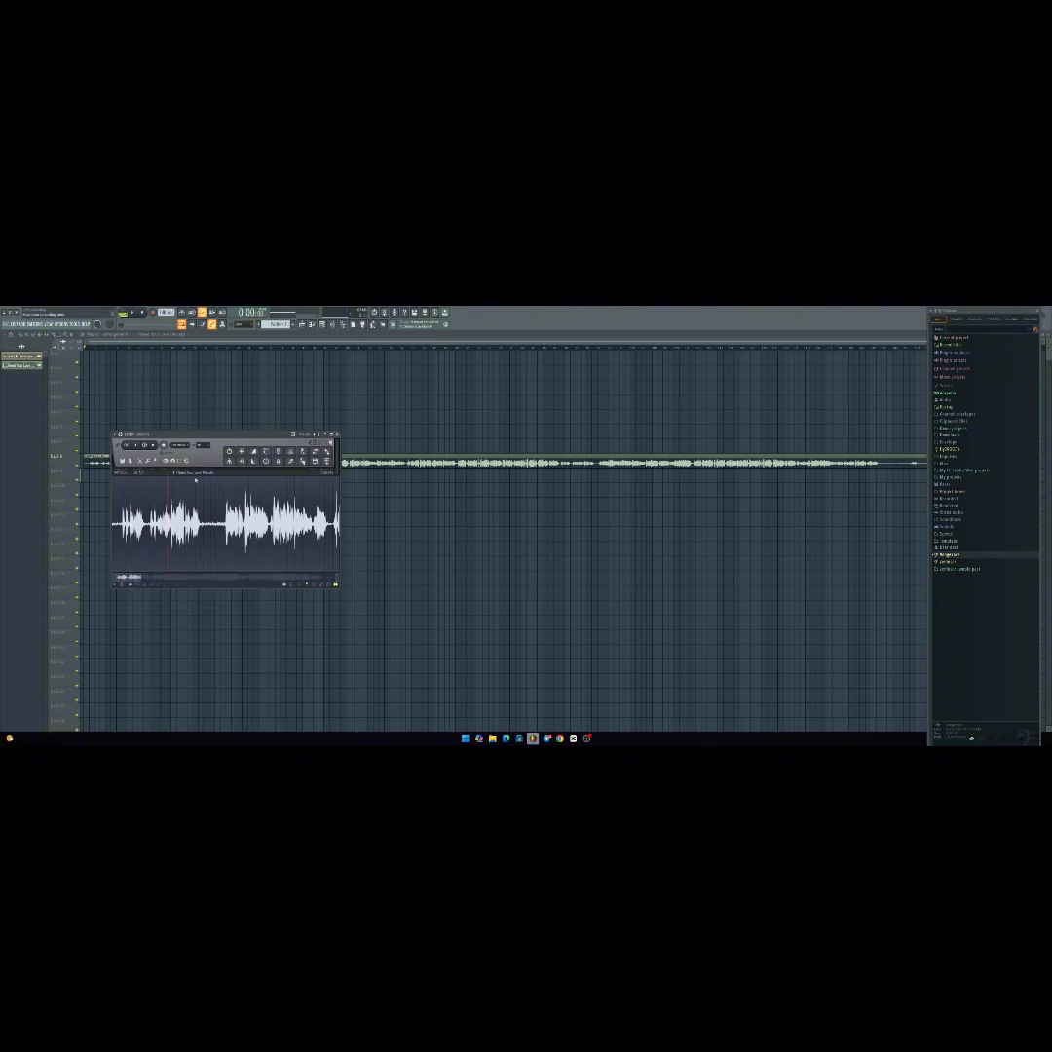
Raise the volume envelope over the opening phrase a second time, returning it to the base level before the second phrase
{"action": "left_click", "coordinate": [146, 585]}
{"action": "scroll", "coordinate": [156, 525], "scroll_direction": "down", "scroll_amount": 1}
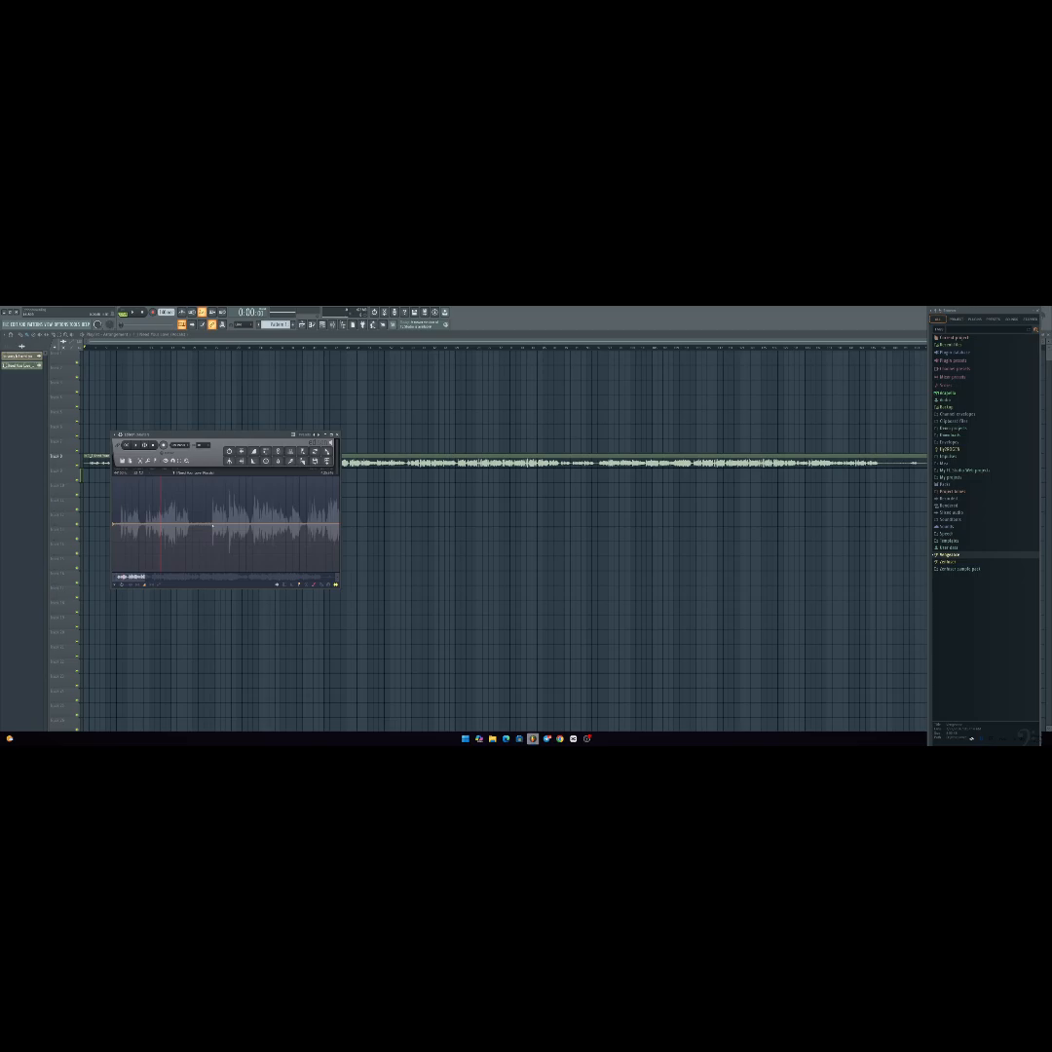
{"action": "left_click", "coordinate": [208, 504]}
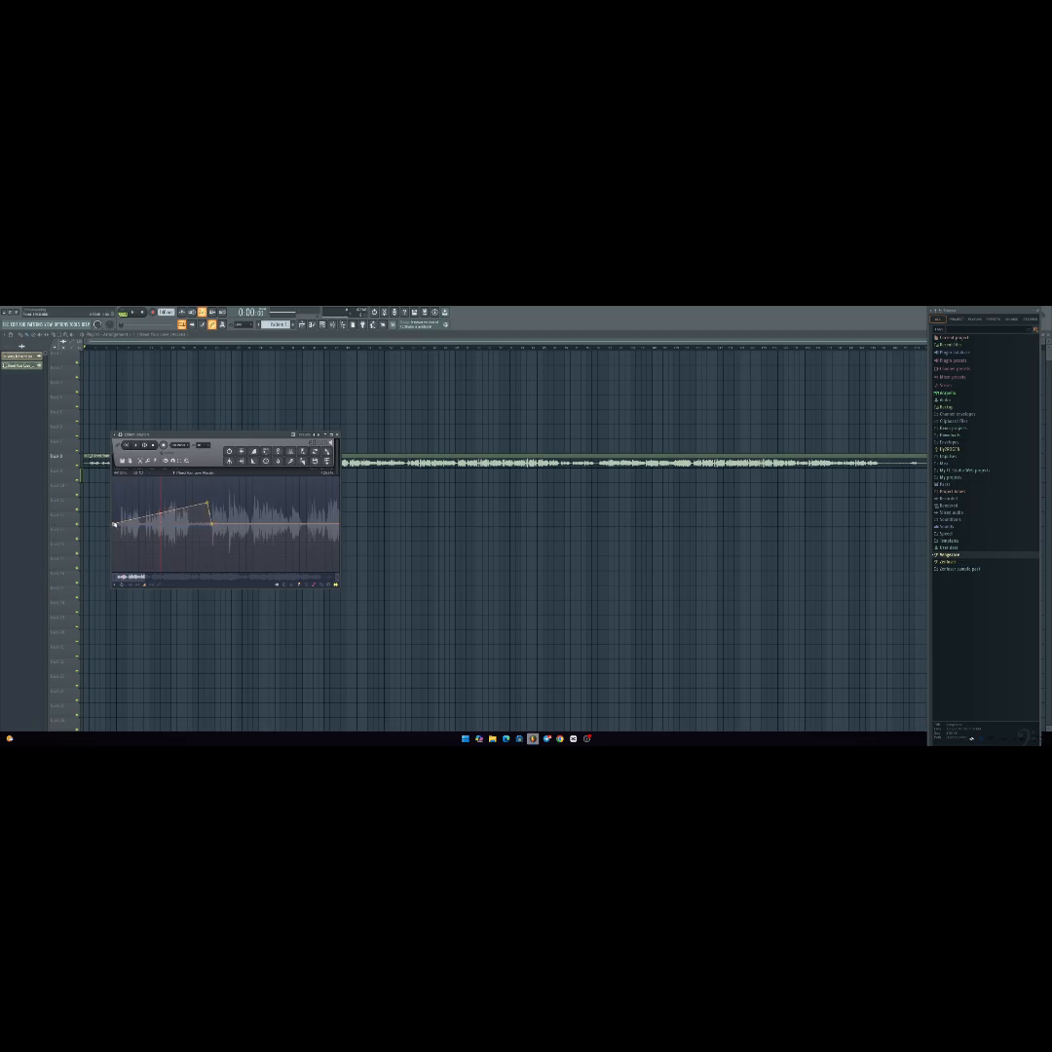
{"action": "left_click_drag", "start_coordinate": [114, 524], "coordinate": [113, 503]}
{"action": "scroll", "coordinate": [167, 493], "scroll_direction": "down", "scroll_amount": 1}
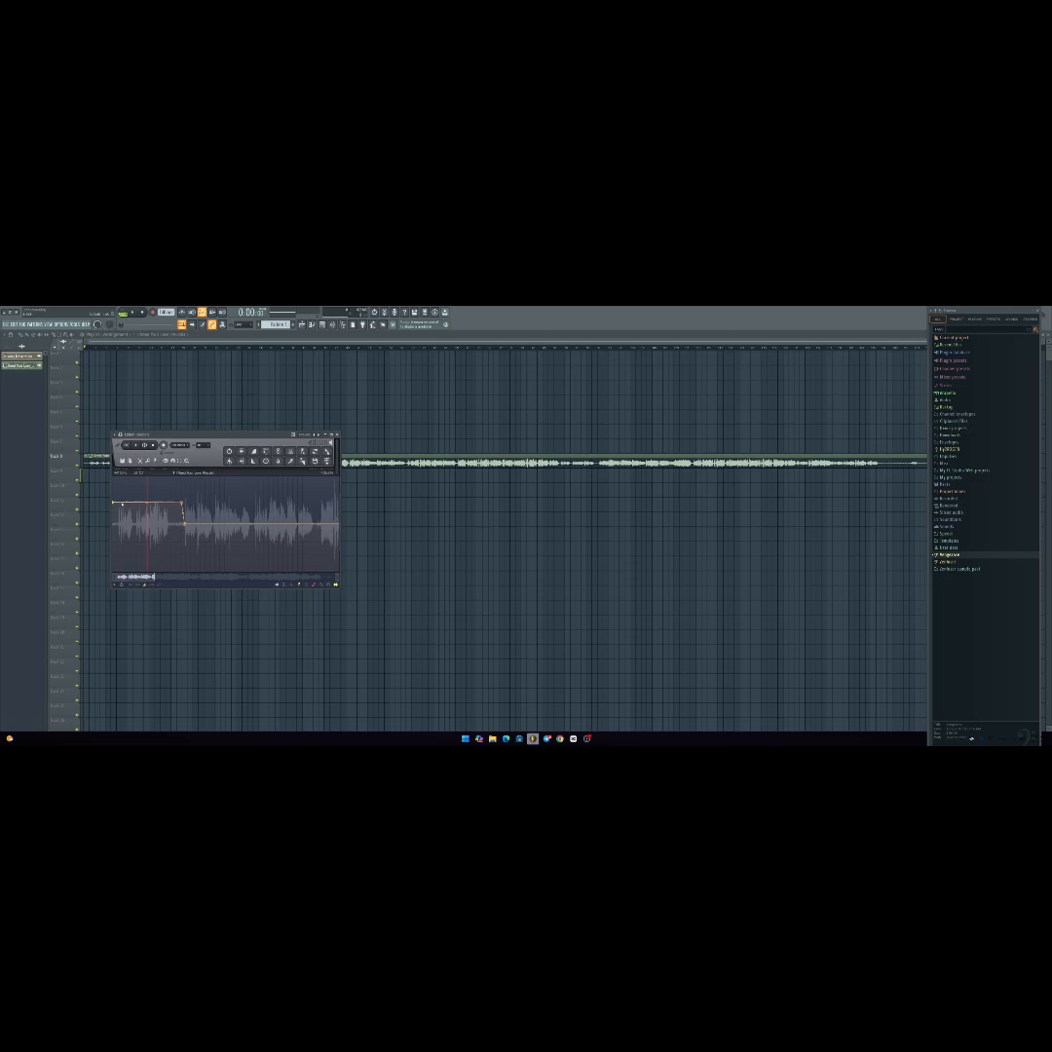
{"action": "scroll", "coordinate": [223, 512], "scroll_direction": "down", "scroll_amount": 1}
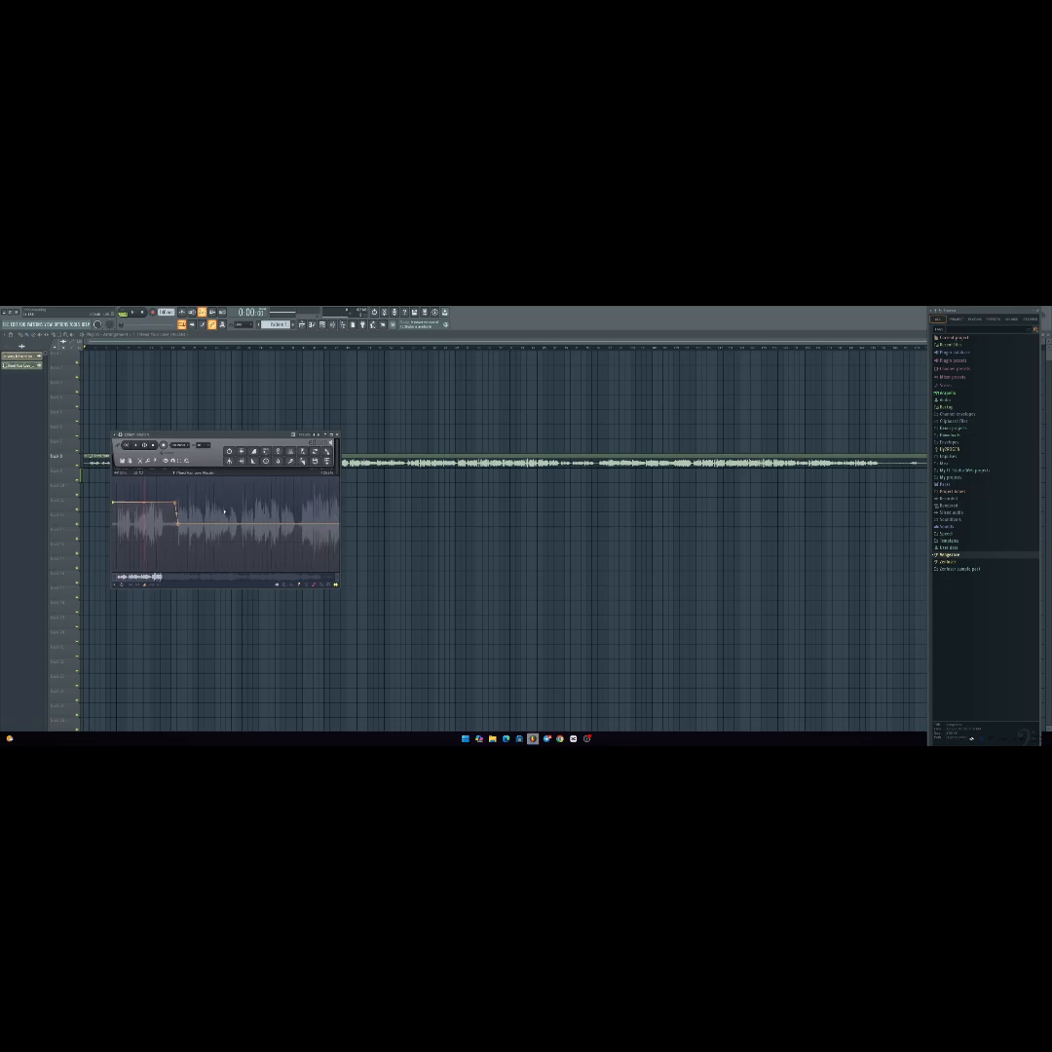
Normalize the sample again to apply the second envelope boost, and inspect the opening against the louder sections
{"action": "left_click", "coordinate": [241, 452]}
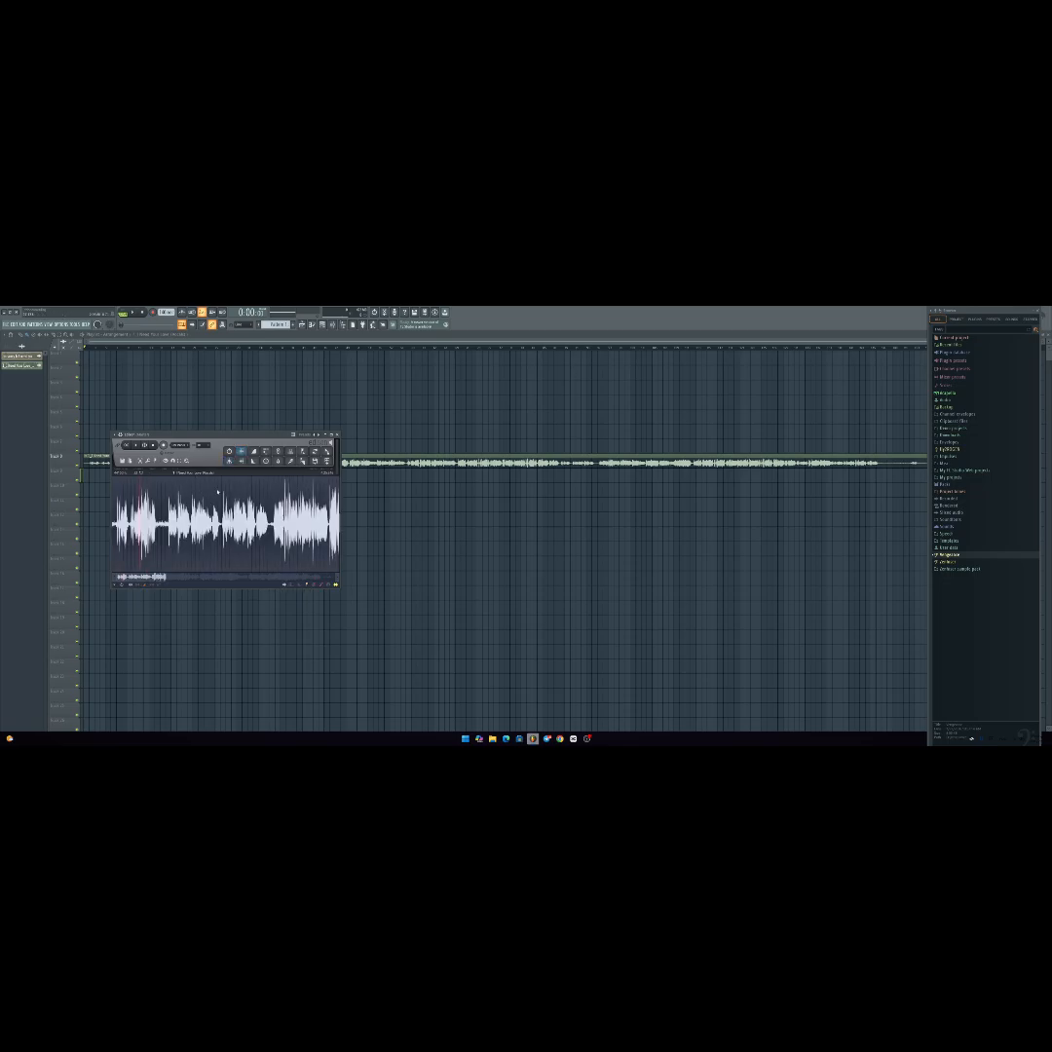
{"action": "scroll", "coordinate": [178, 514], "scroll_direction": "up", "scroll_amount": 1}
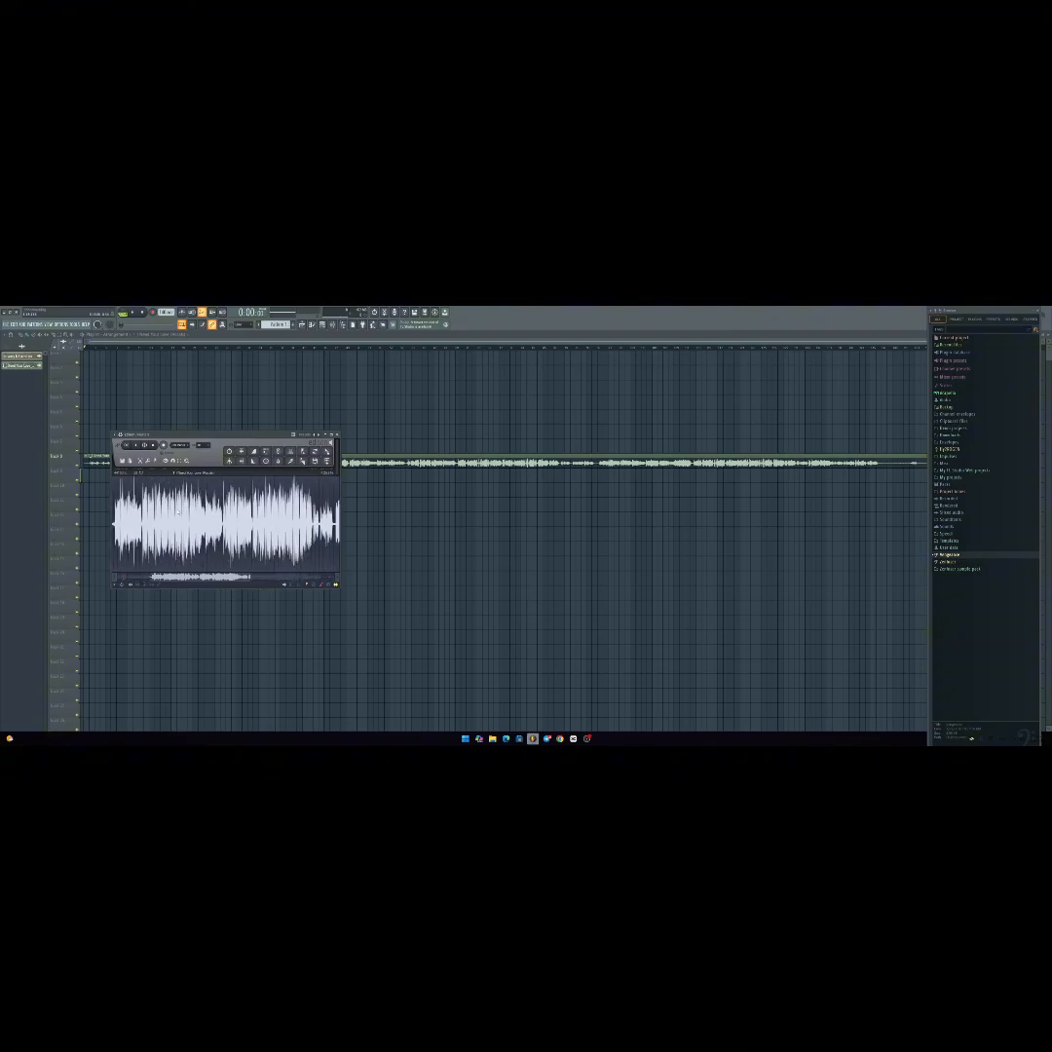
{"action": "left_click_drag", "start_coordinate": [235, 580], "coordinate": [143, 556]}
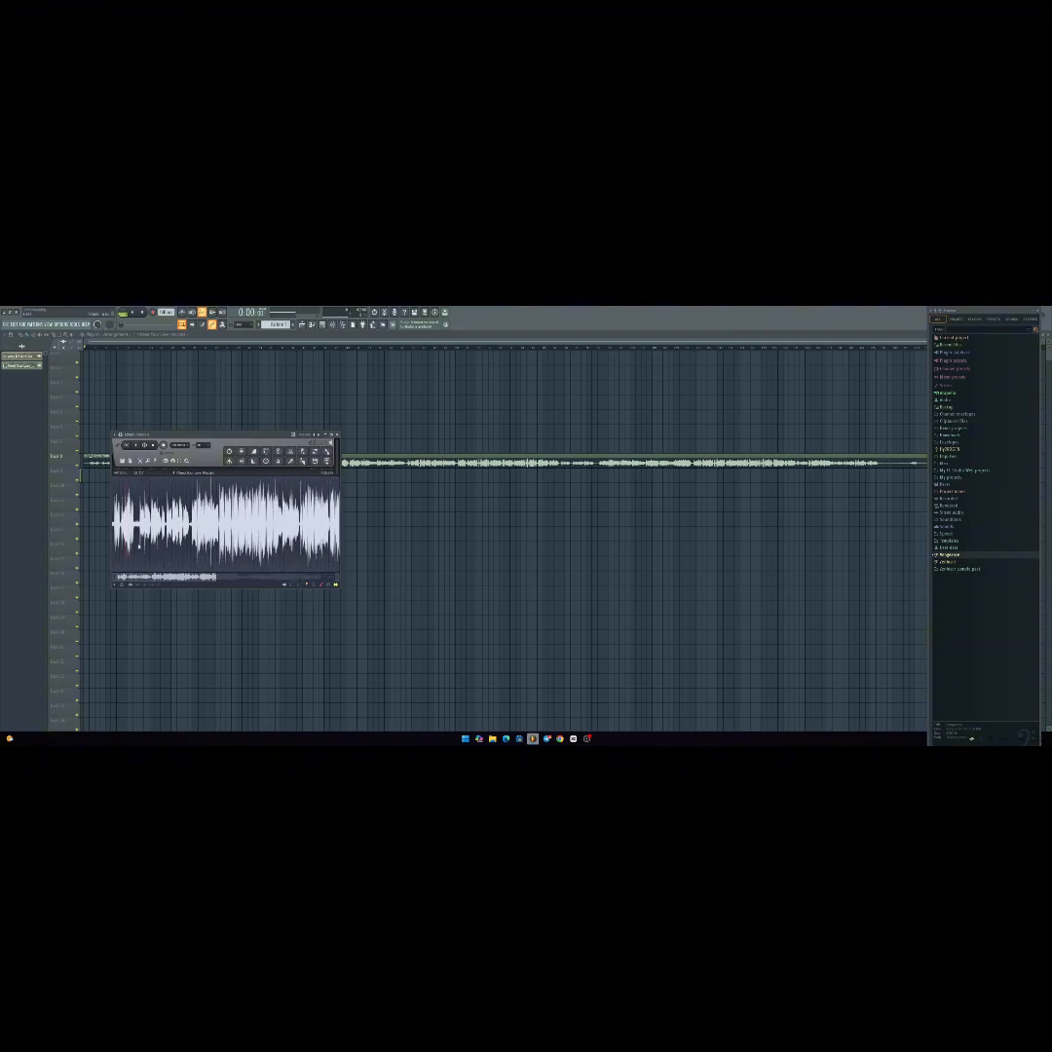
{"action": "scroll", "coordinate": [138, 542], "scroll_direction": "up", "scroll_amount": 2}
{"action": "scroll", "coordinate": [143, 523], "scroll_direction": "down", "scroll_amount": 1}
{"action": "scroll", "coordinate": [143, 524], "scroll_direction": "up", "scroll_amount": 1}
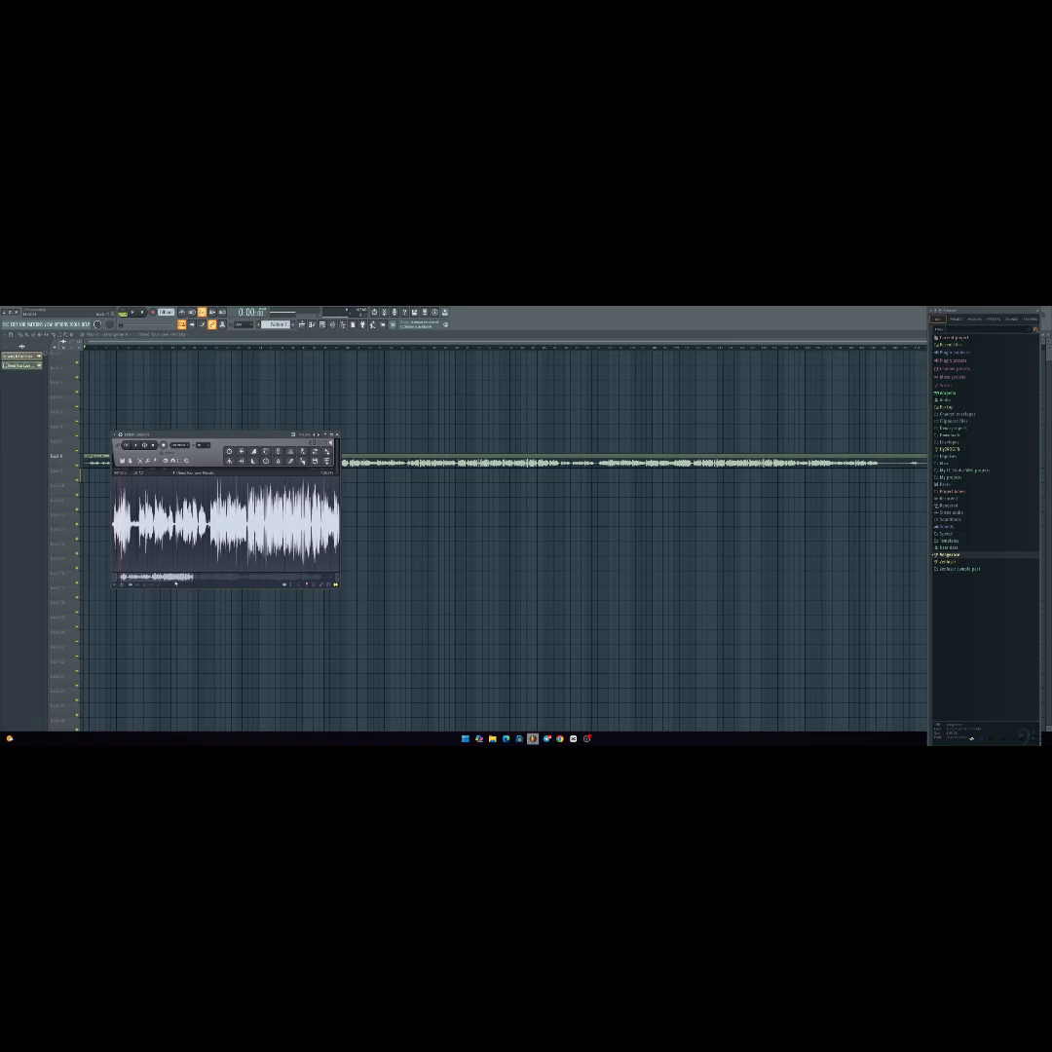
{"action": "left_click_drag", "start_coordinate": [174, 579], "coordinate": [104, 568]}
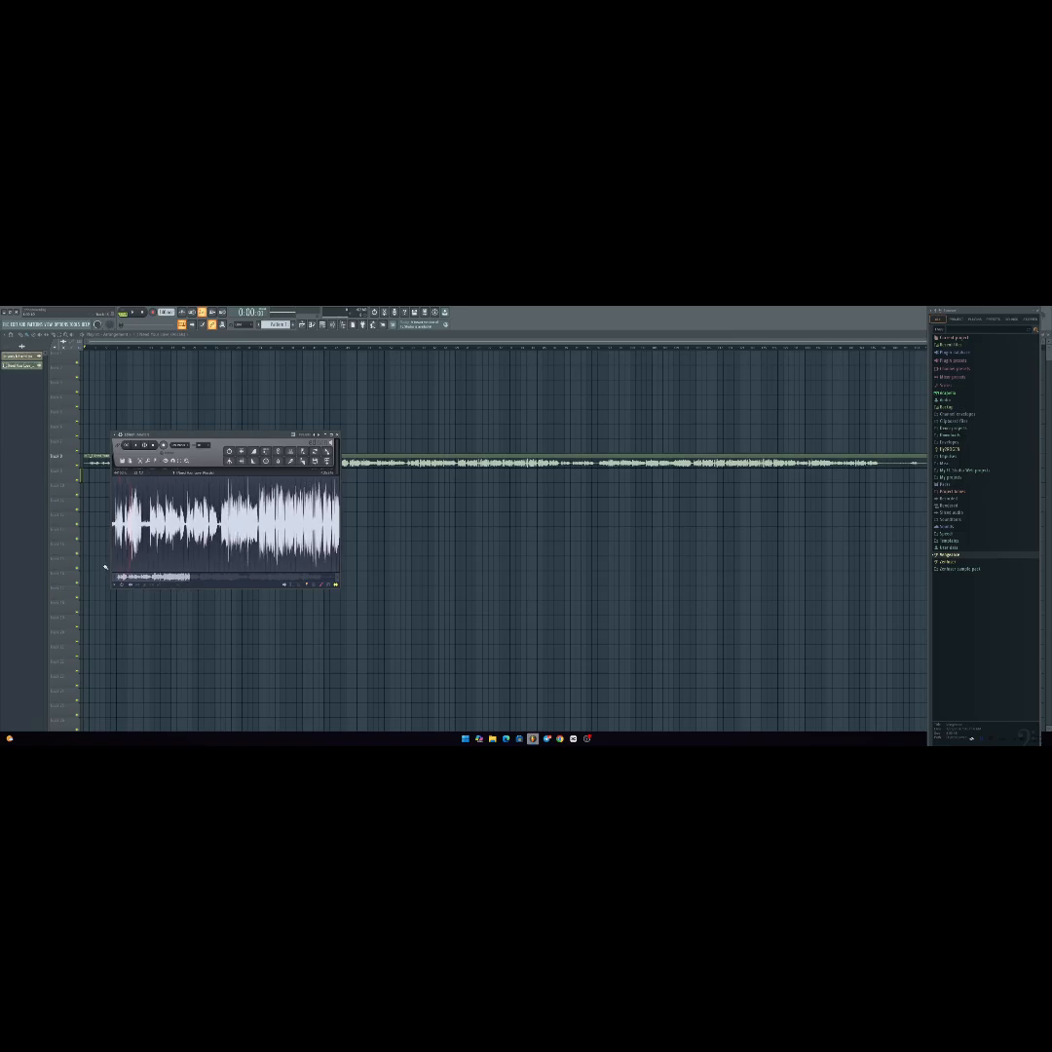
Select the entire edited vocal sample and place it as a new playlist clip at the first bar, below the original clip
{"action": "left_click_drag", "start_coordinate": [147, 527], "coordinate": [214, 527]}
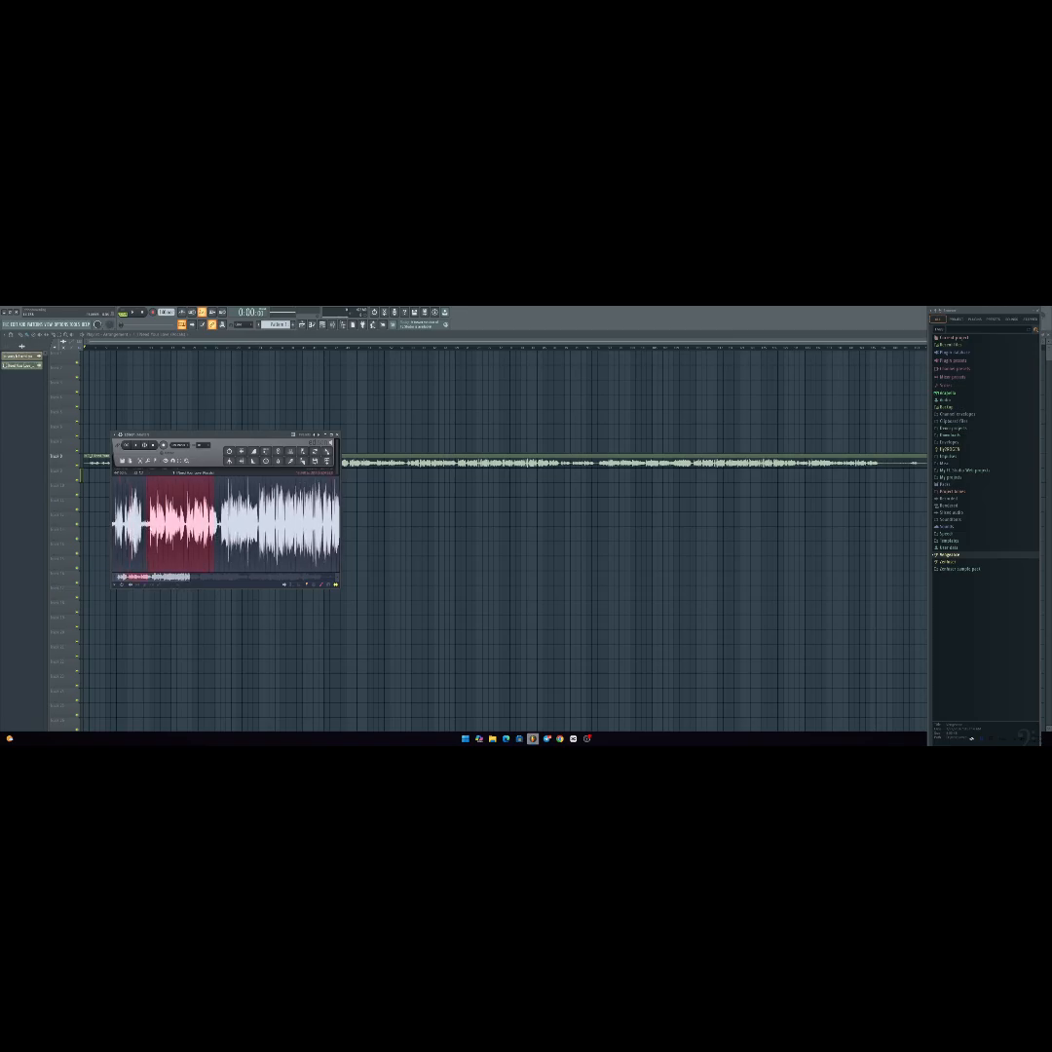
{"action": "left_click_drag", "start_coordinate": [147, 527], "coordinate": [112, 527]}
{"action": "scroll", "coordinate": [169, 528], "scroll_direction": "down", "scroll_amount": 2}
{"action": "key", "text": "ctrl+a"}
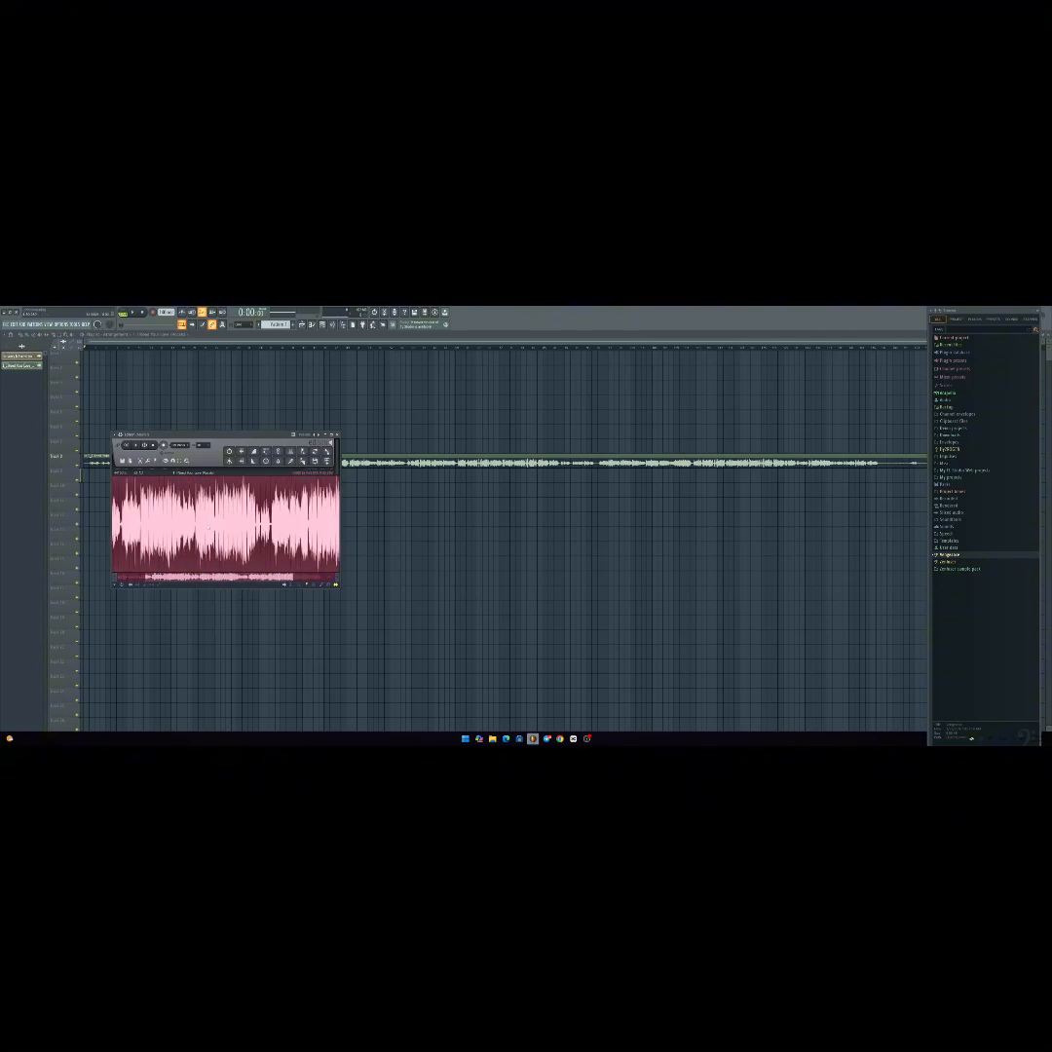
{"action": "scroll", "coordinate": [226, 528], "scroll_direction": "down", "scroll_amount": 2}
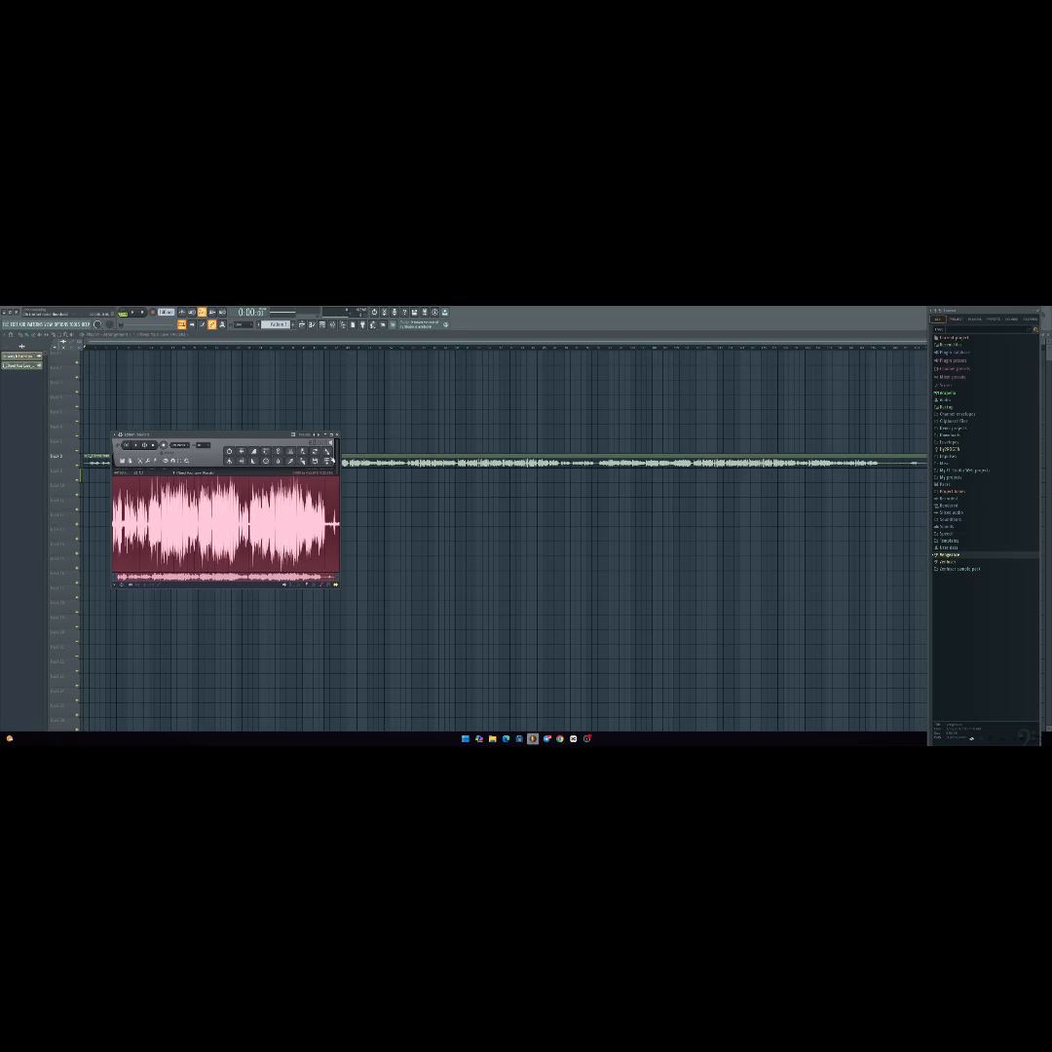
{"action": "left_click_drag", "start_coordinate": [327, 453], "coordinate": [87, 536]}
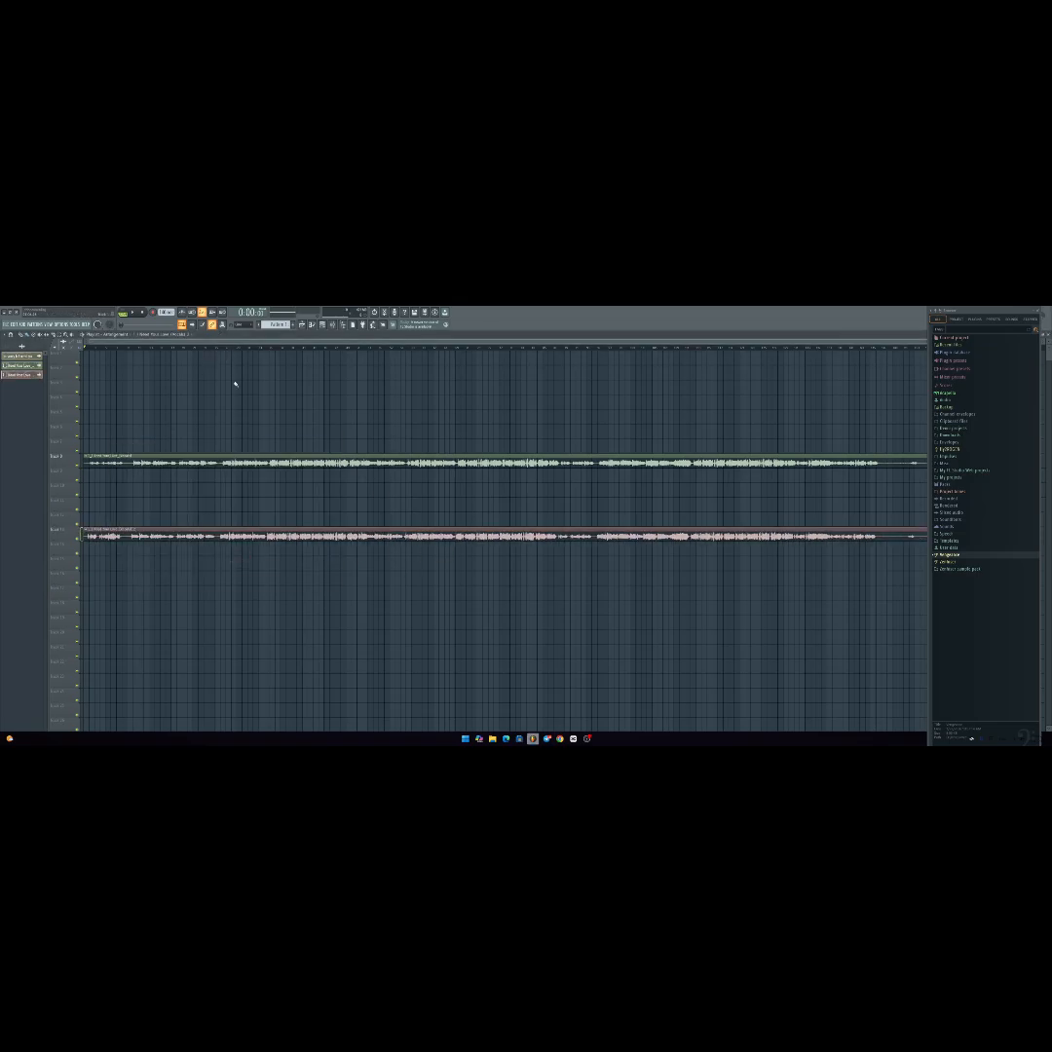
Delete the original unedited vocal clip from the playlist, keeping only the edited one
{"action": "right_click", "coordinate": [213, 458]}
{"action": "scroll", "coordinate": [86, 349], "scroll_direction": "up", "scroll_amount": 1}
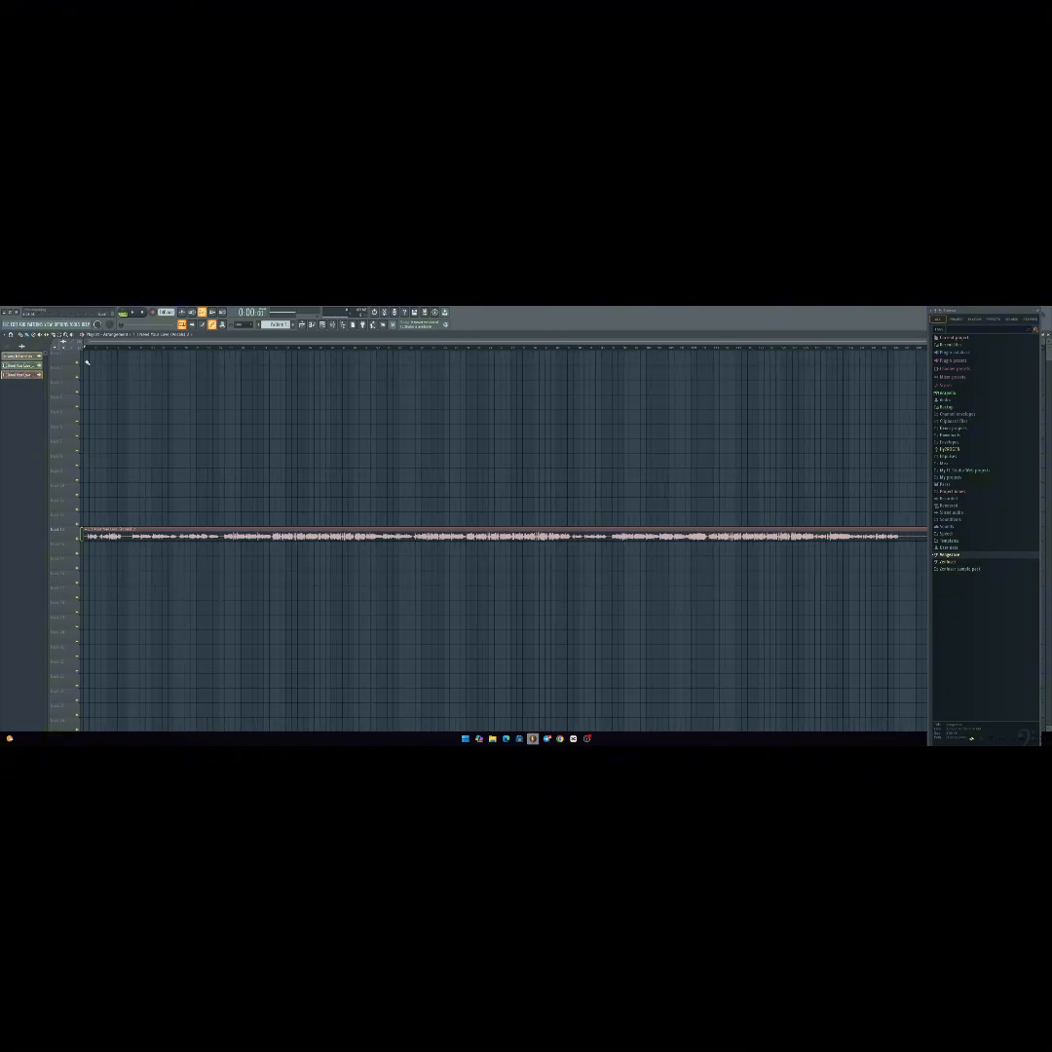
{"action": "scroll", "coordinate": [86, 363], "scroll_direction": "up", "scroll_amount": 4}
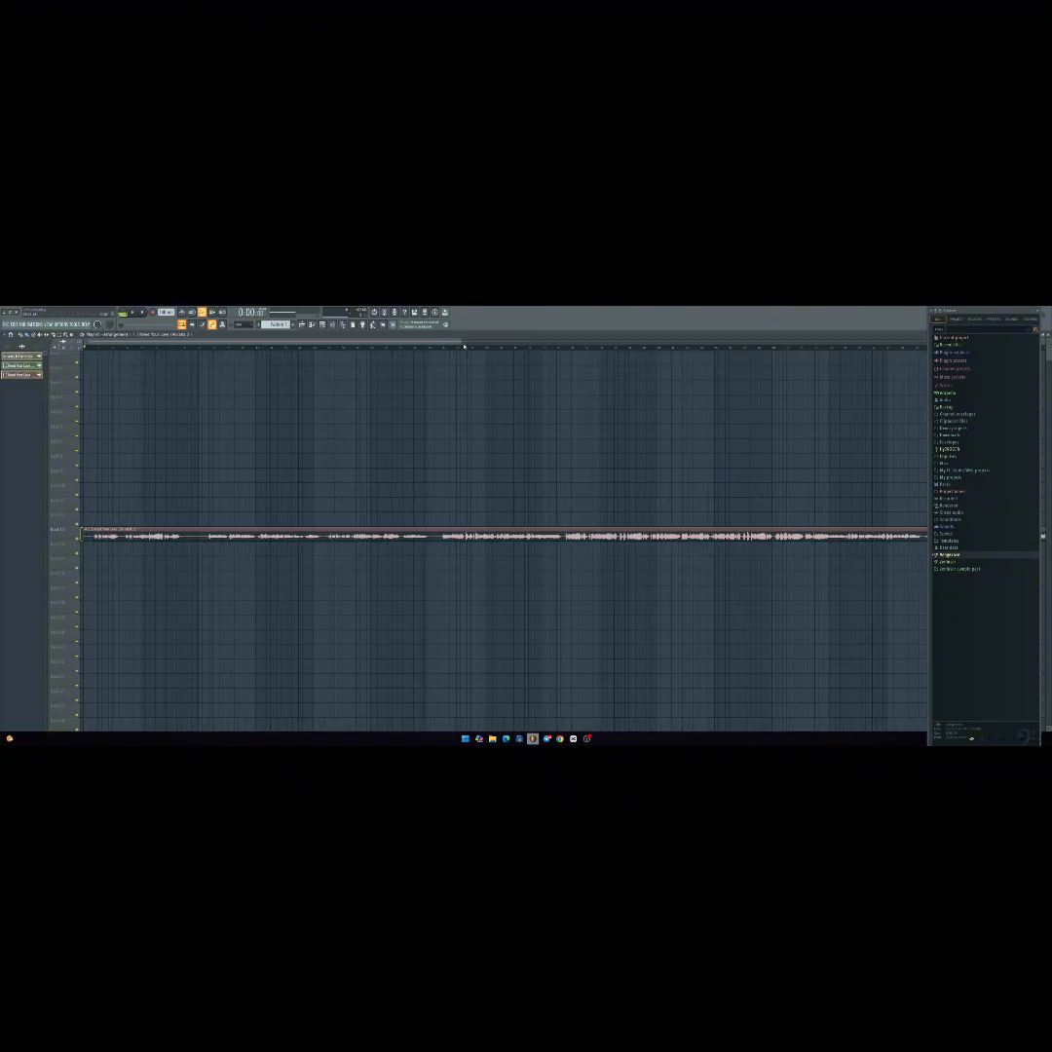
{"action": "left_click_drag", "start_coordinate": [460, 342], "coordinate": [583, 390]}
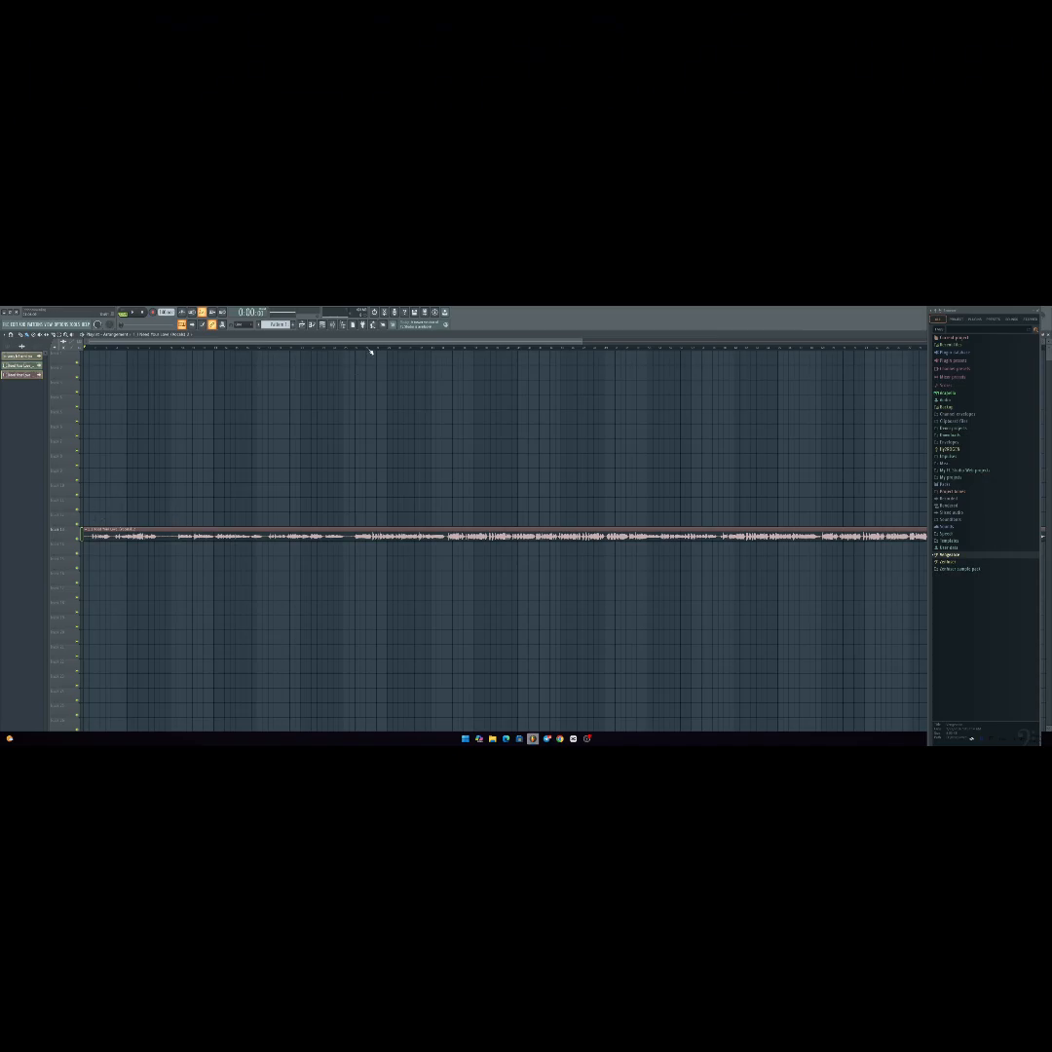
{"action": "scroll", "coordinate": [369, 346], "scroll_direction": "down", "scroll_amount": 2}
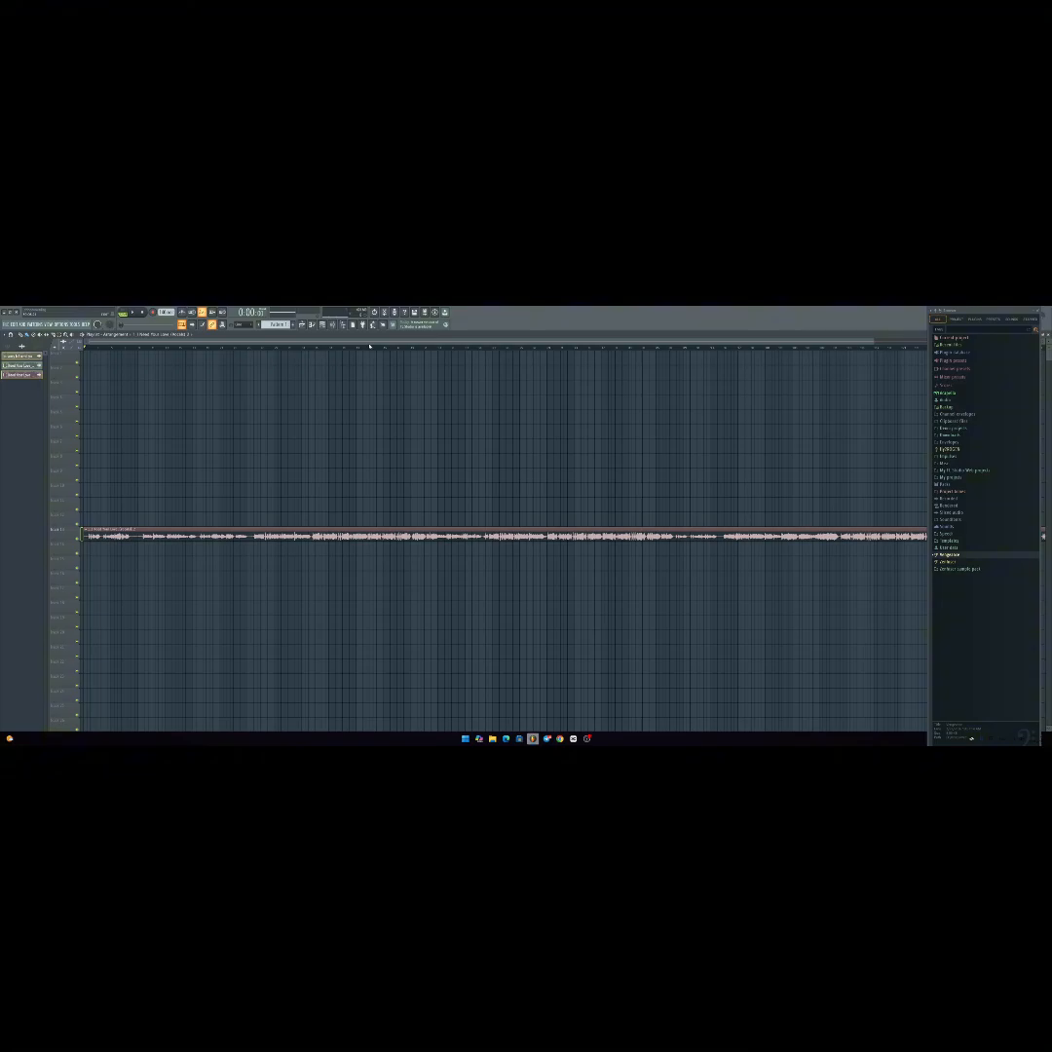